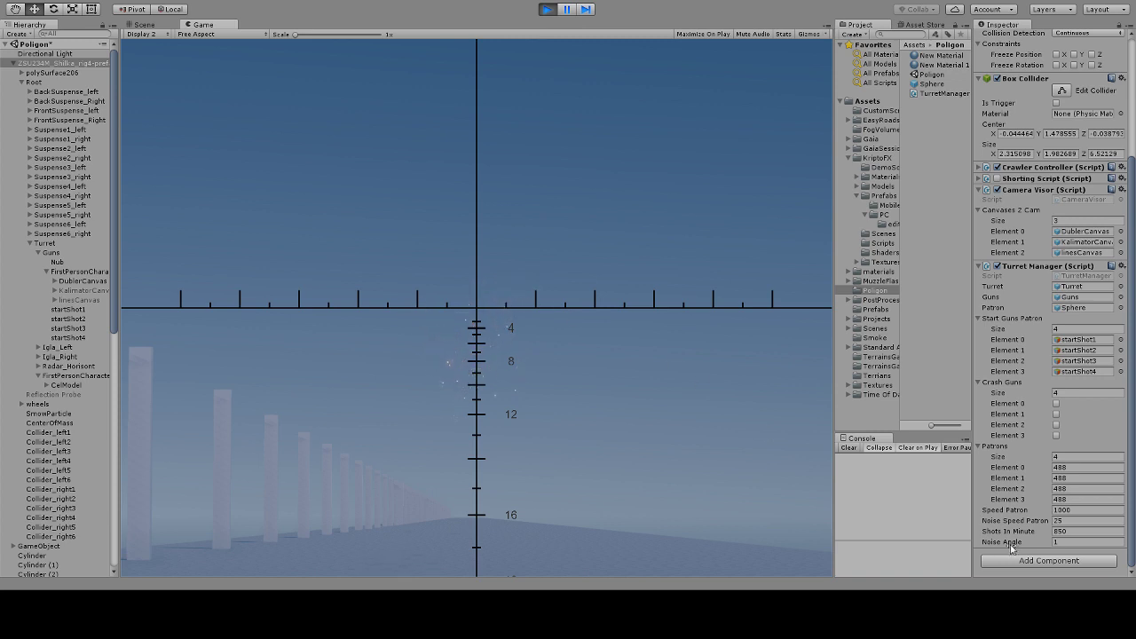
- Test-fire the turret with Noise Angle raised to 5.47 and lowered to 1.34, and set Noise Angle back to 1
left_click_drag(1021, 544, 1112, 545)
left_click(605, 352)
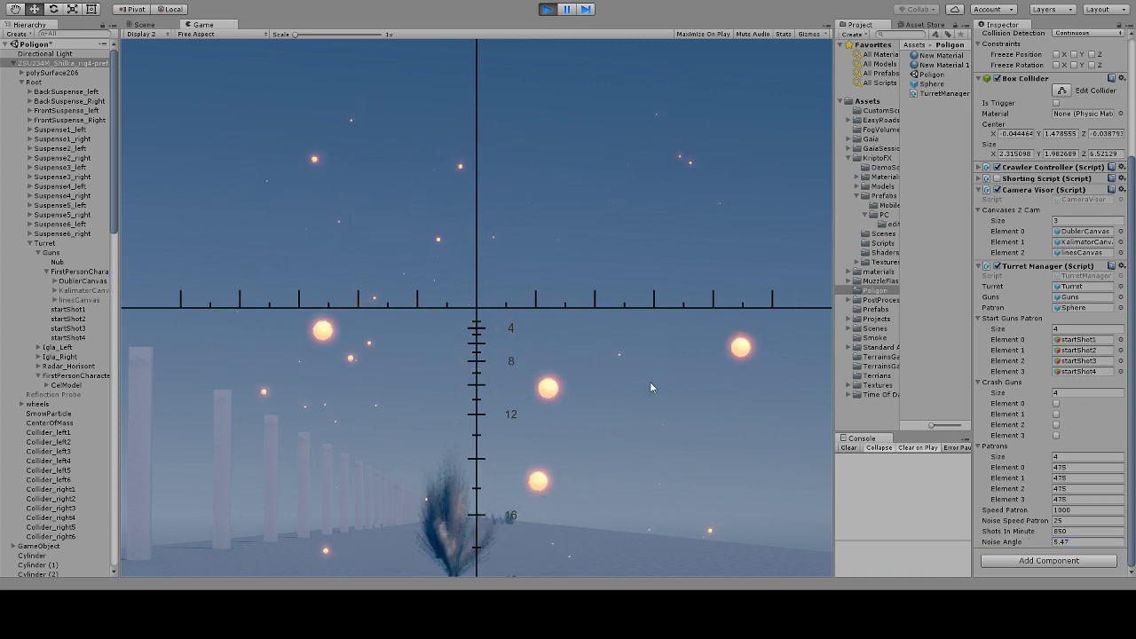
left_click_drag(1027, 540, 924, 548)
left_click(550, 356)
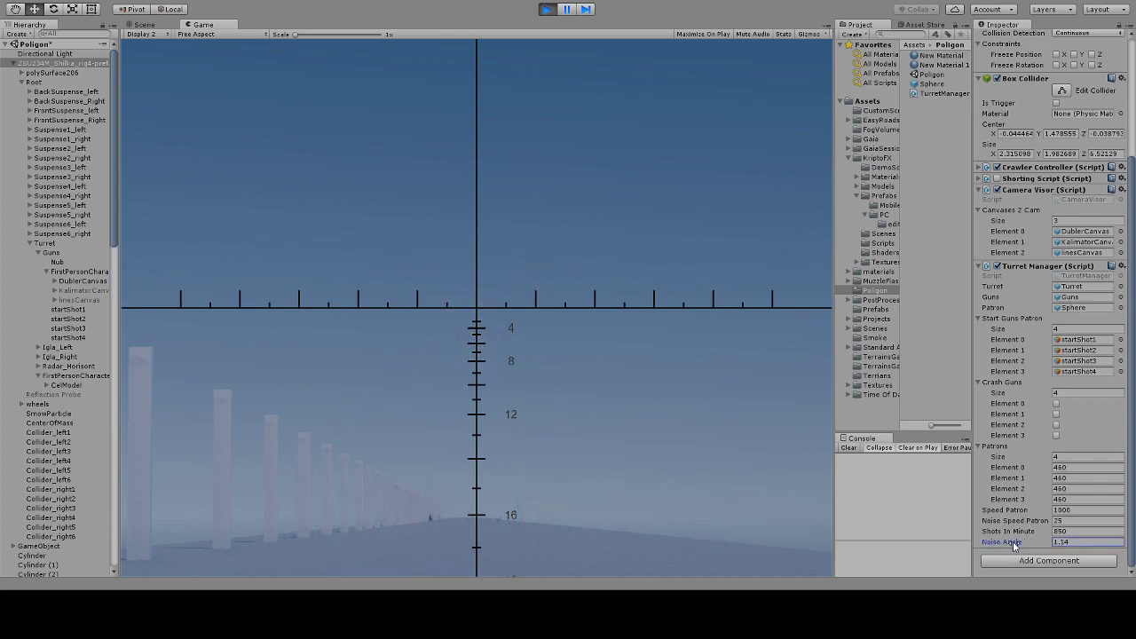
type("1")
- Test-fire the turret with Speed Patron set to 2000, and again with Speed Patron set to 200
left_click(1028, 512)
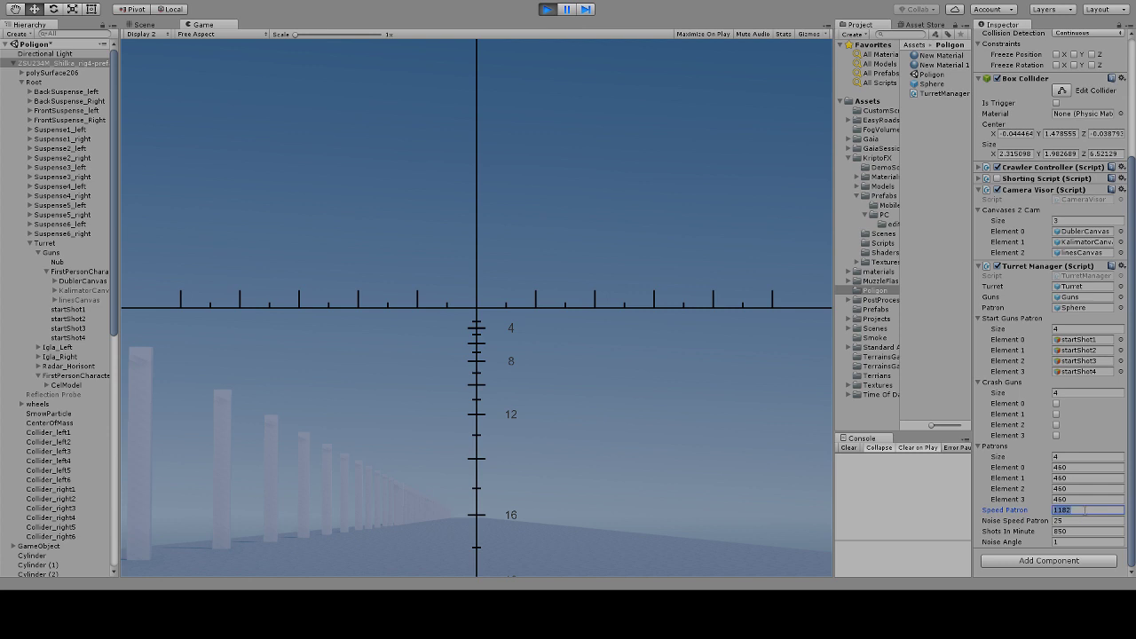
left_click(533, 357)
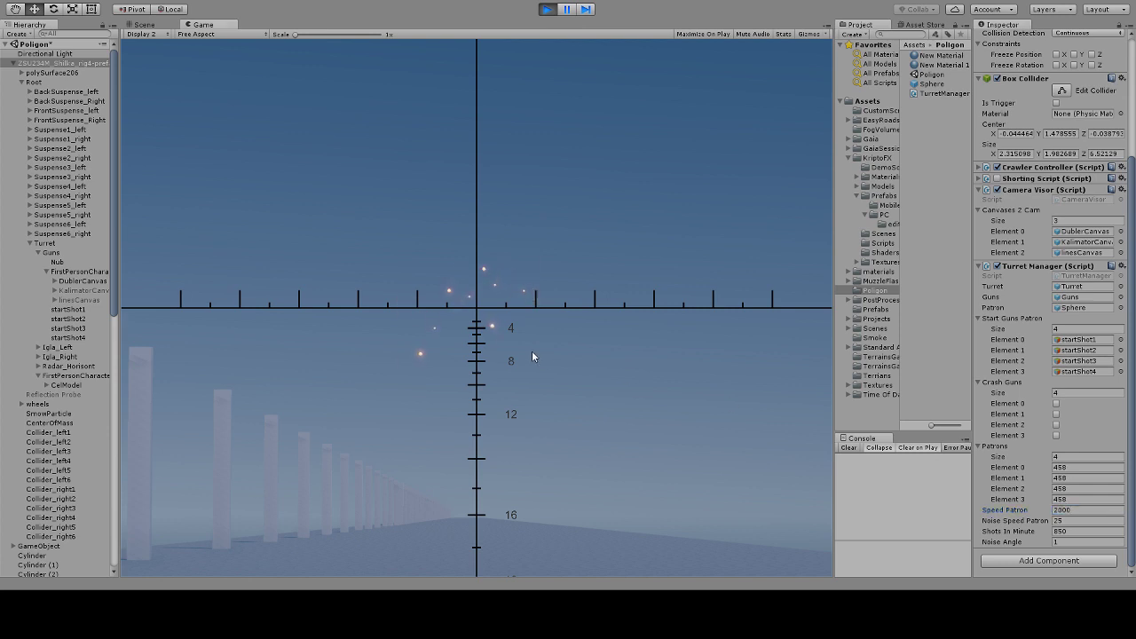
left_click(1081, 510)
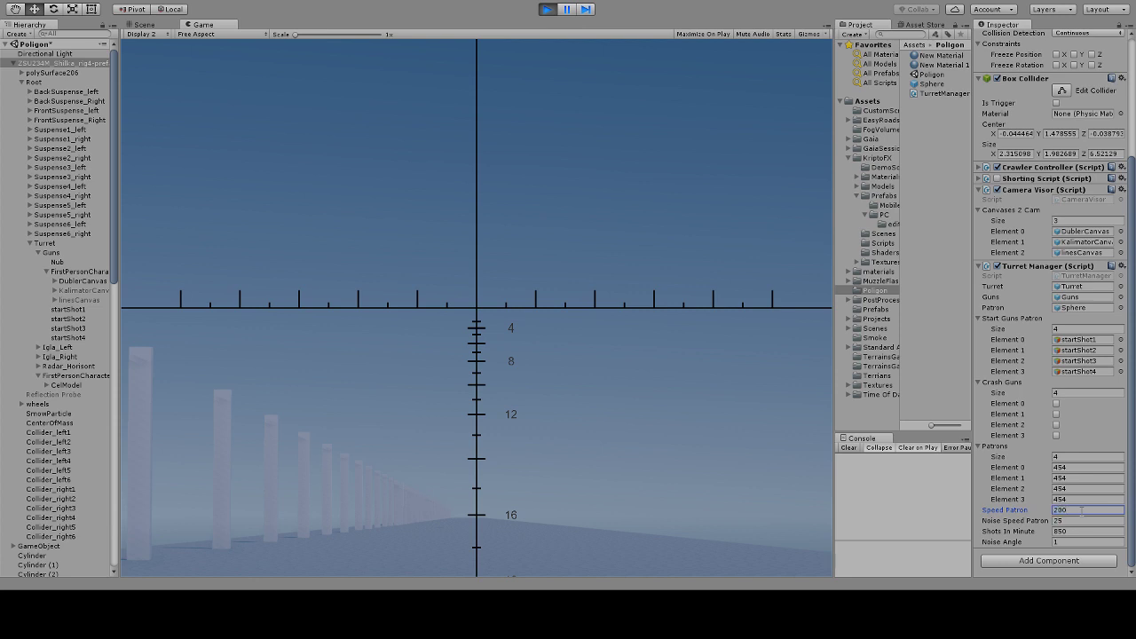
left_click(637, 460)
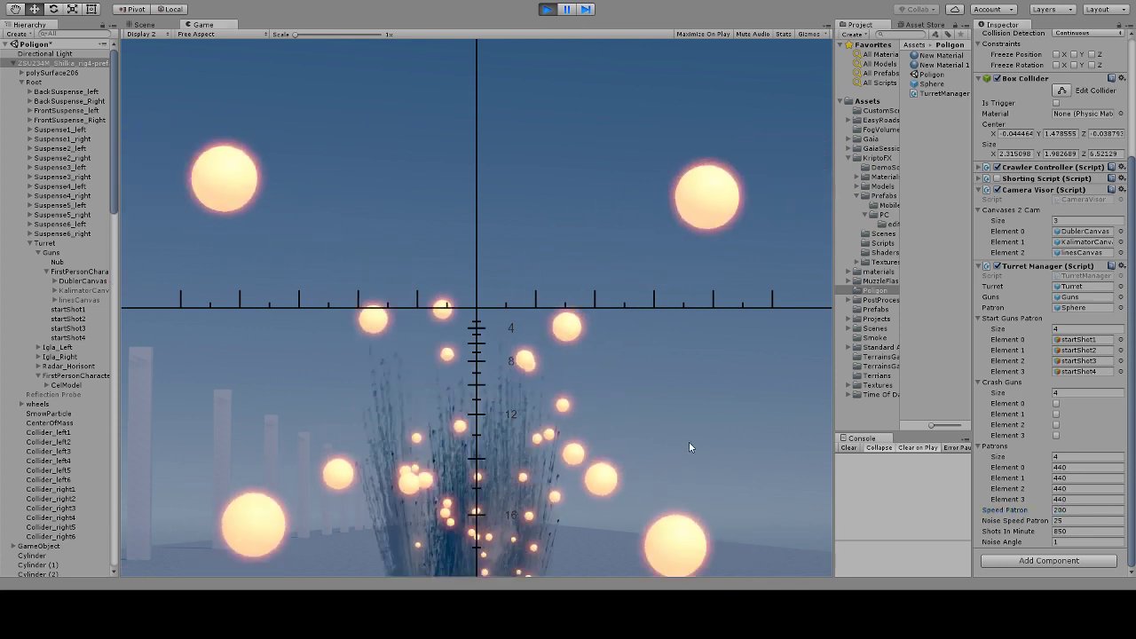
- Raise Noise Angle to 6.18 and fire the guns to check the wider spread
left_click_drag(1003, 542, 1113, 542)
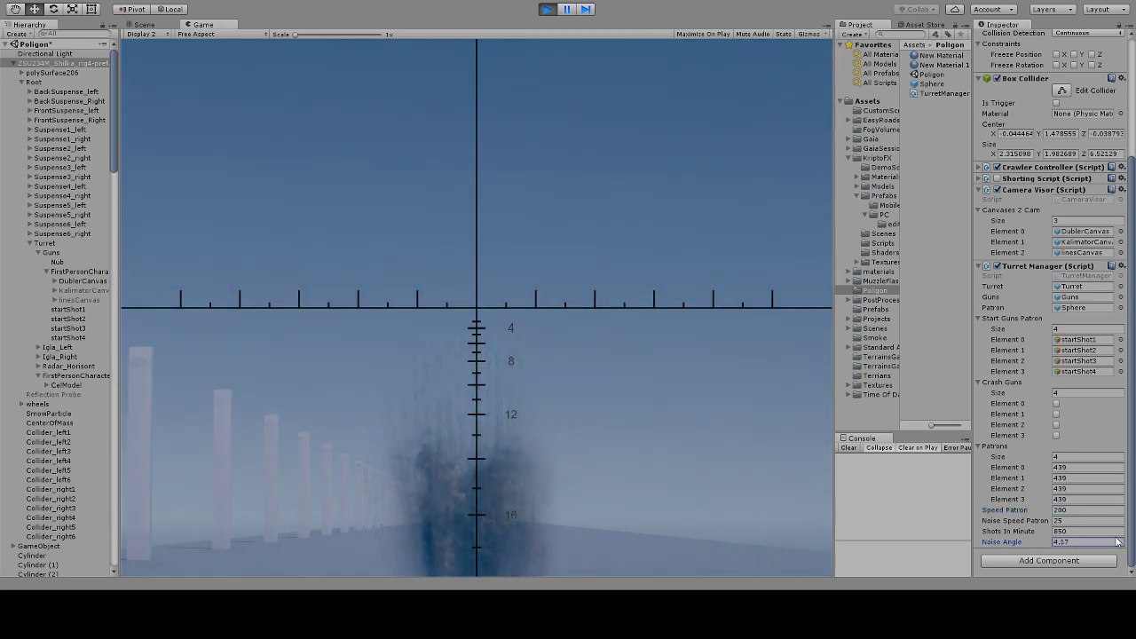
left_click(453, 343)
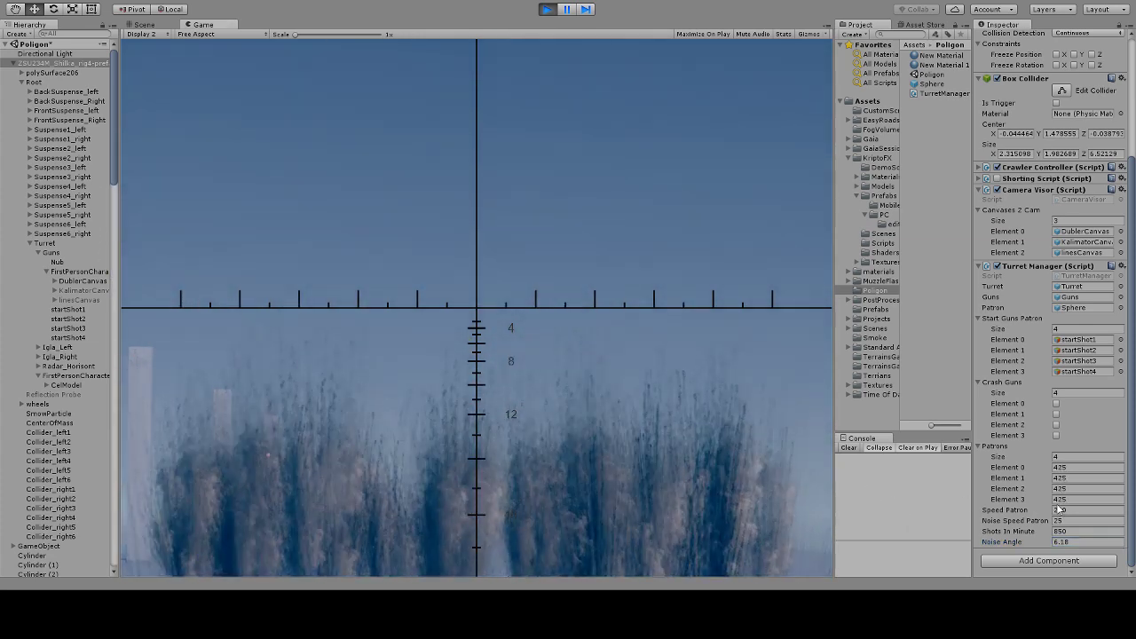
- Set Patrons Element 0 and Element 2 to 0 and test-fire the remaining guns
left_click(1070, 467)
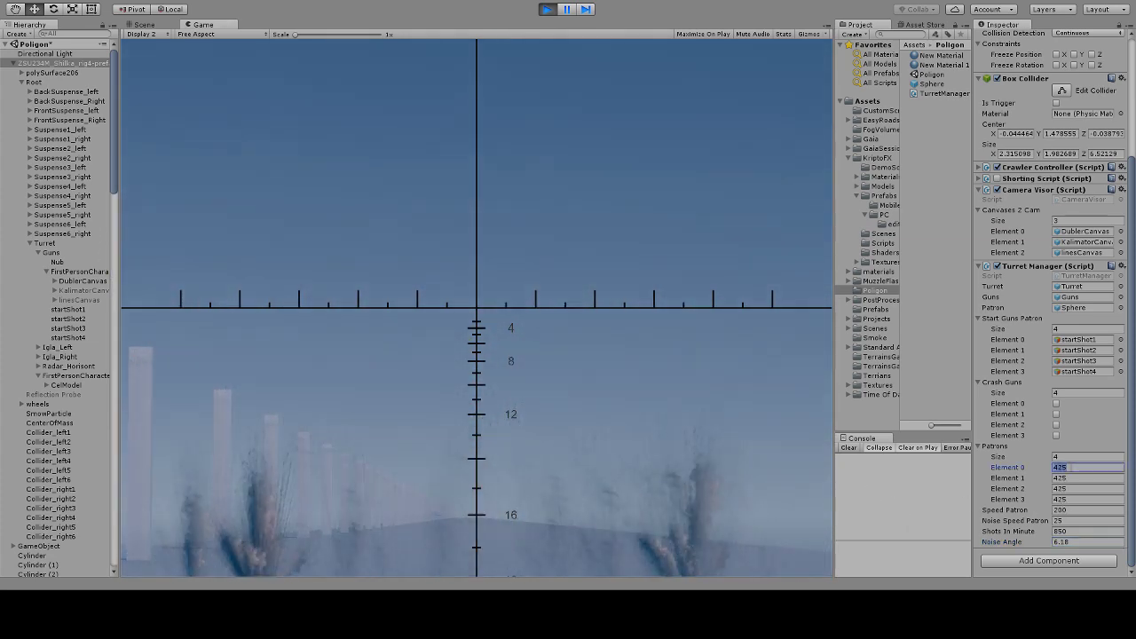
type("0")
left_click(1072, 488)
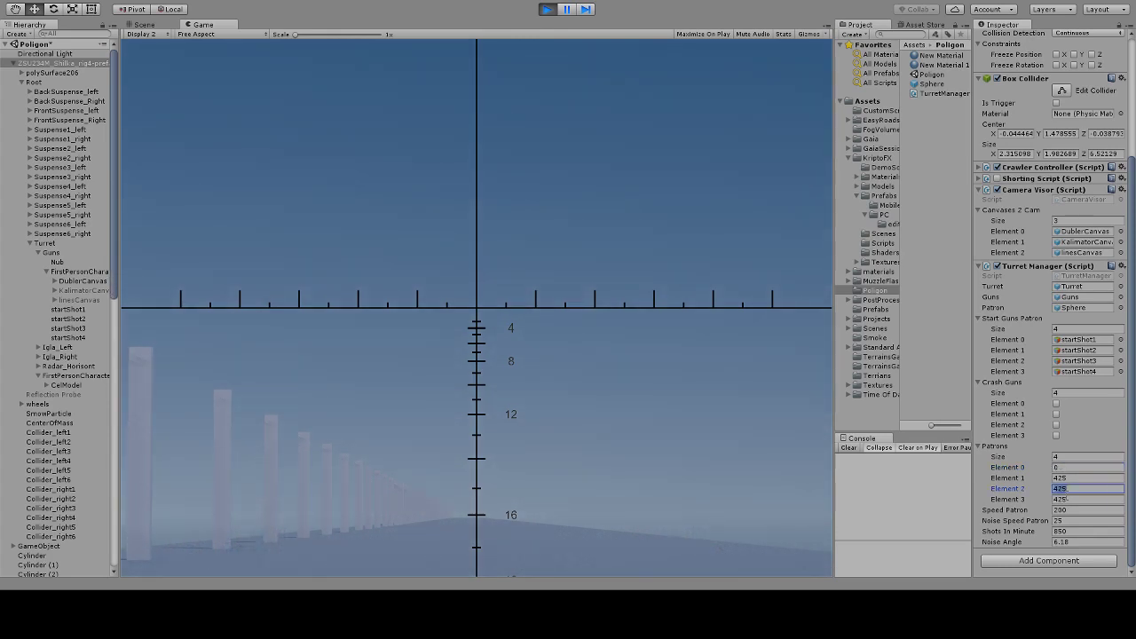
left_click(652, 383)
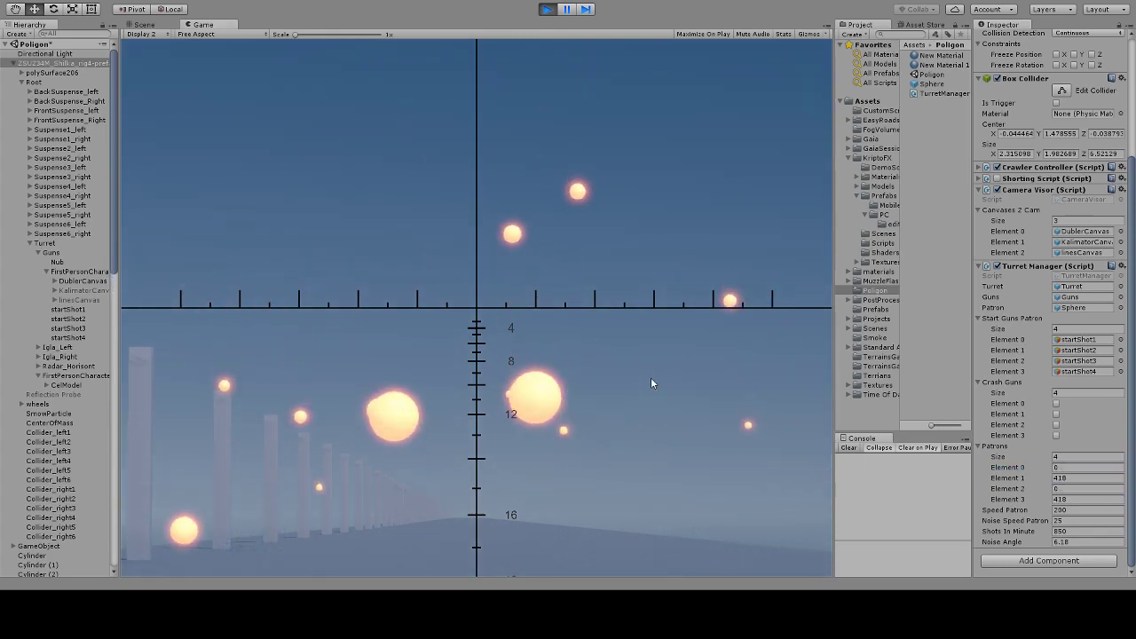
- Set Noise Angle back to 1 and Speed Patron to 1000 in the Turret Manager
left_click(1073, 540)
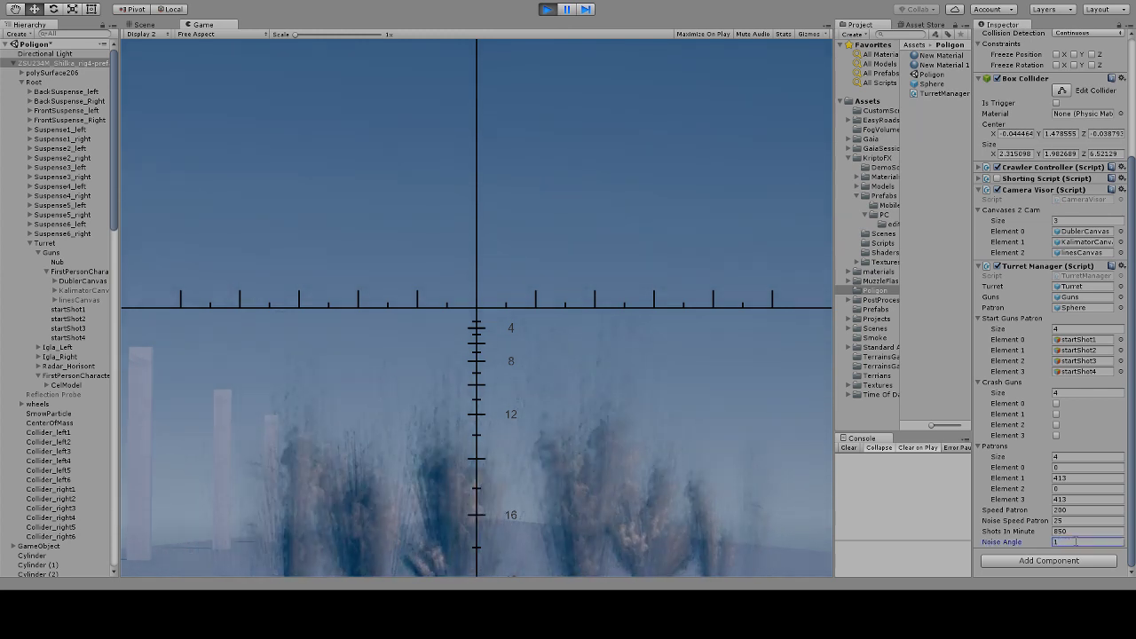
type("1")
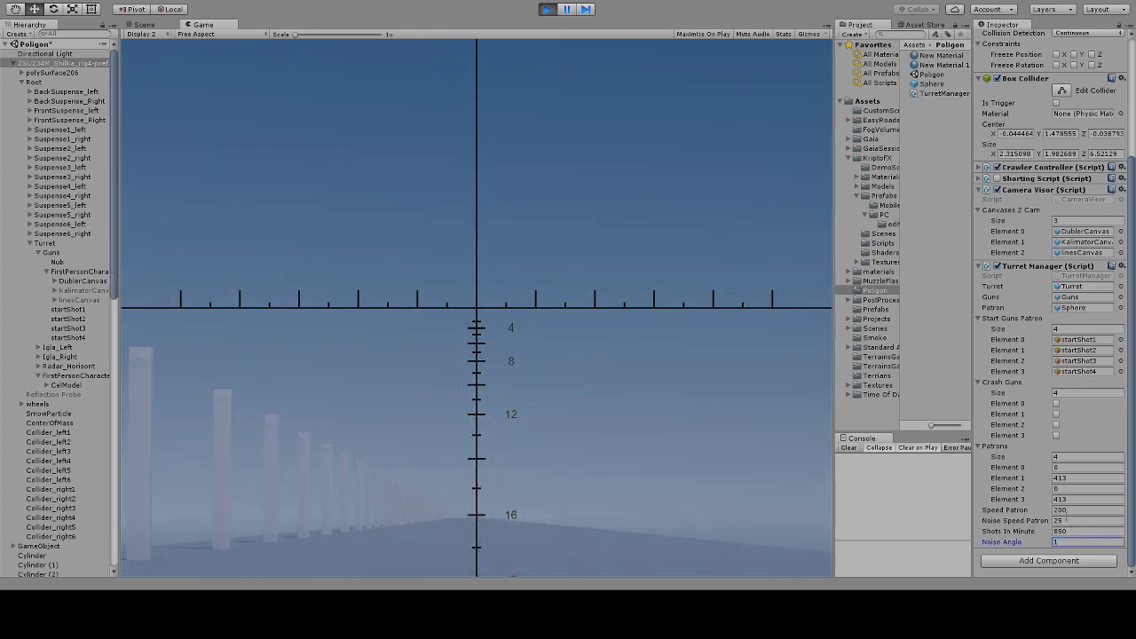
left_click(1072, 508)
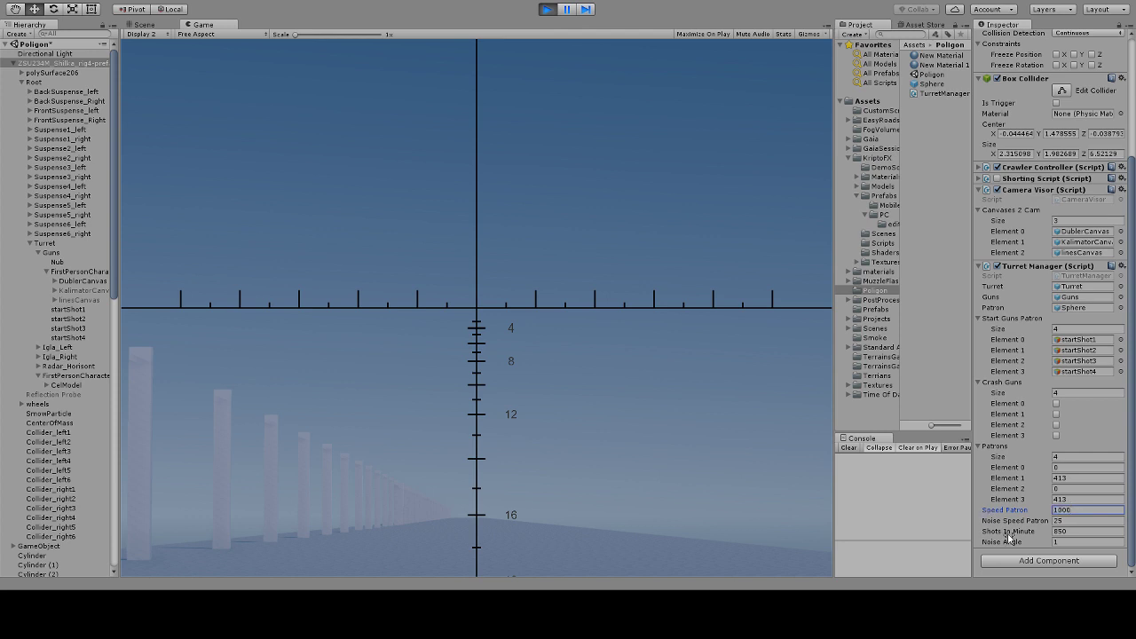
- Try a different Shots In Minute value in a test burst, and fire again with the rate at 850
left_click(1070, 531)
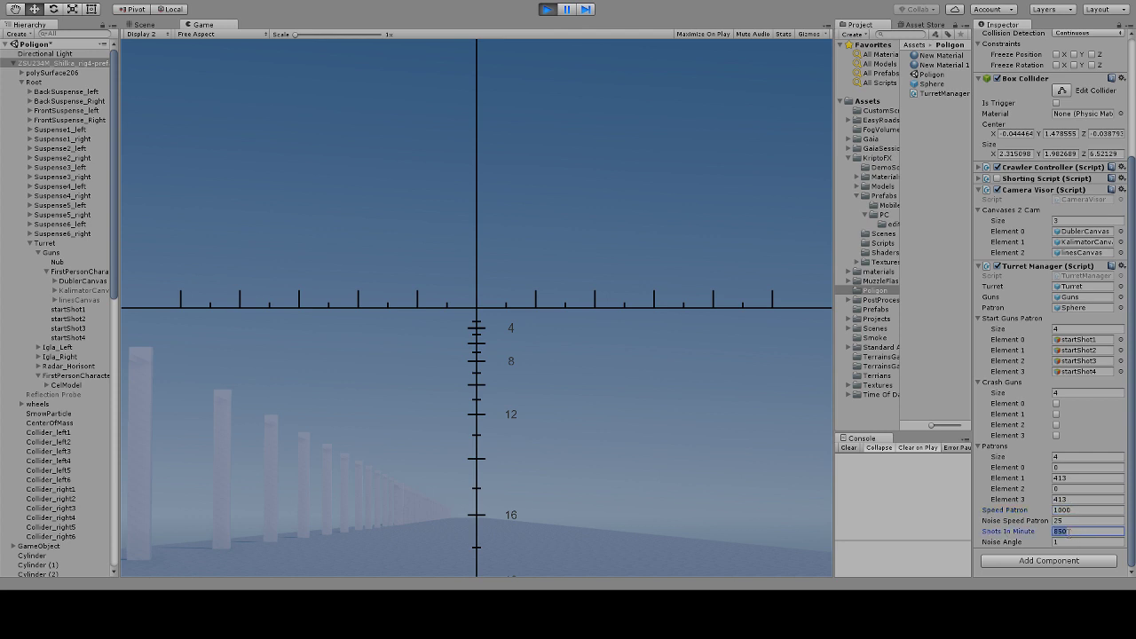
left_click(514, 220)
left_click(1069, 531)
left_click(306, 303)
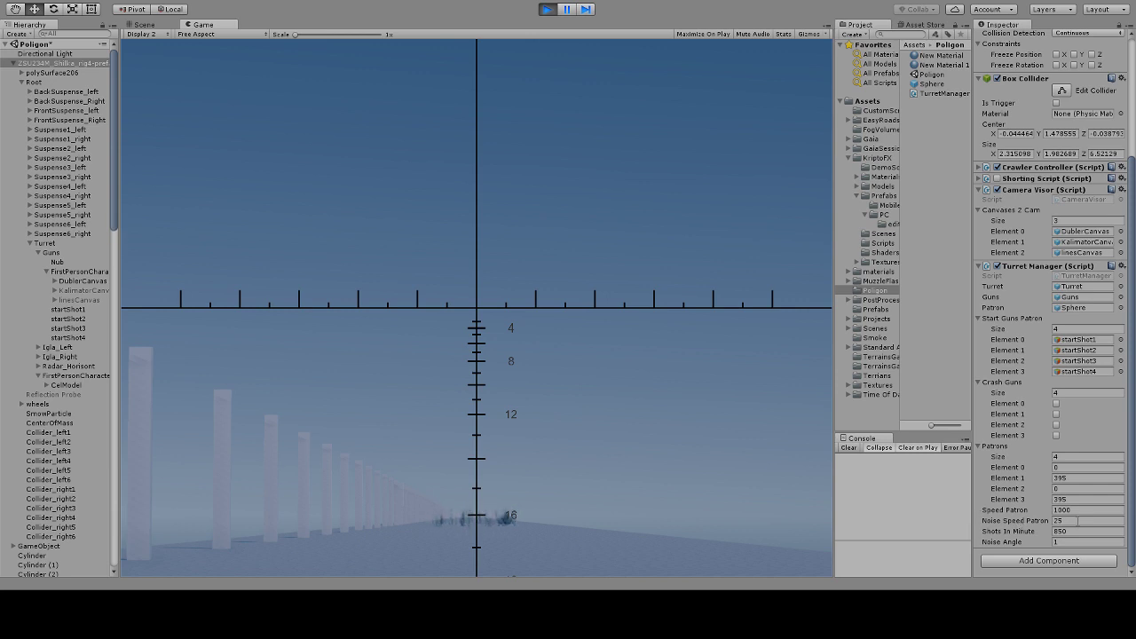
- Set Noise Speed Patron to 1000 and fire the guns to check the uneven projectile speeds
left_click(1078, 521)
left_click(1077, 510)
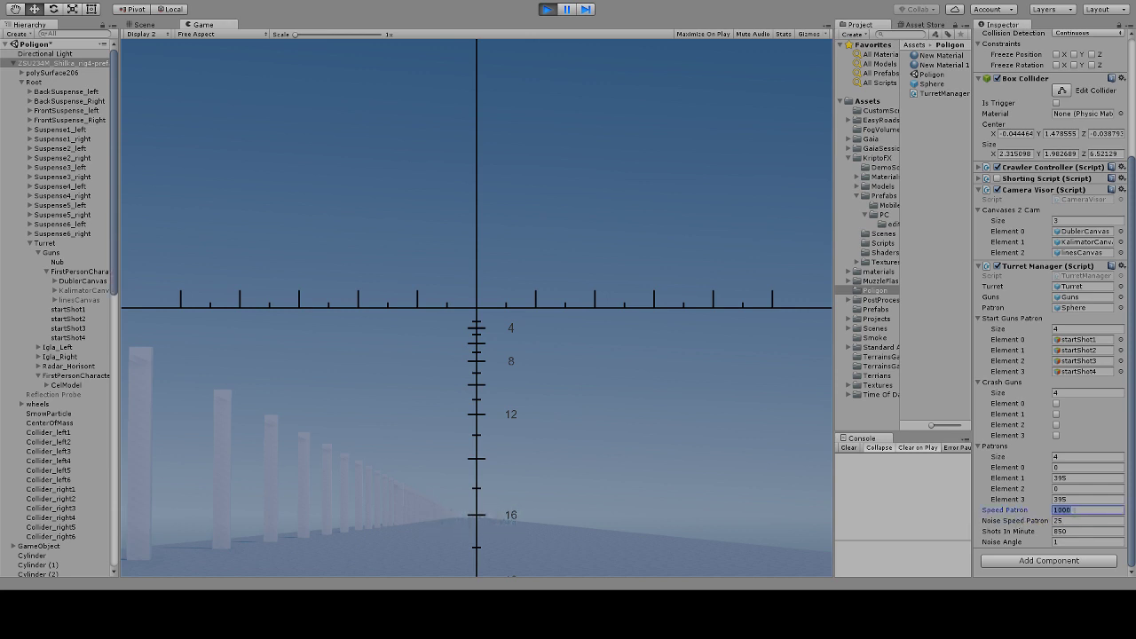
left_click(1070, 522)
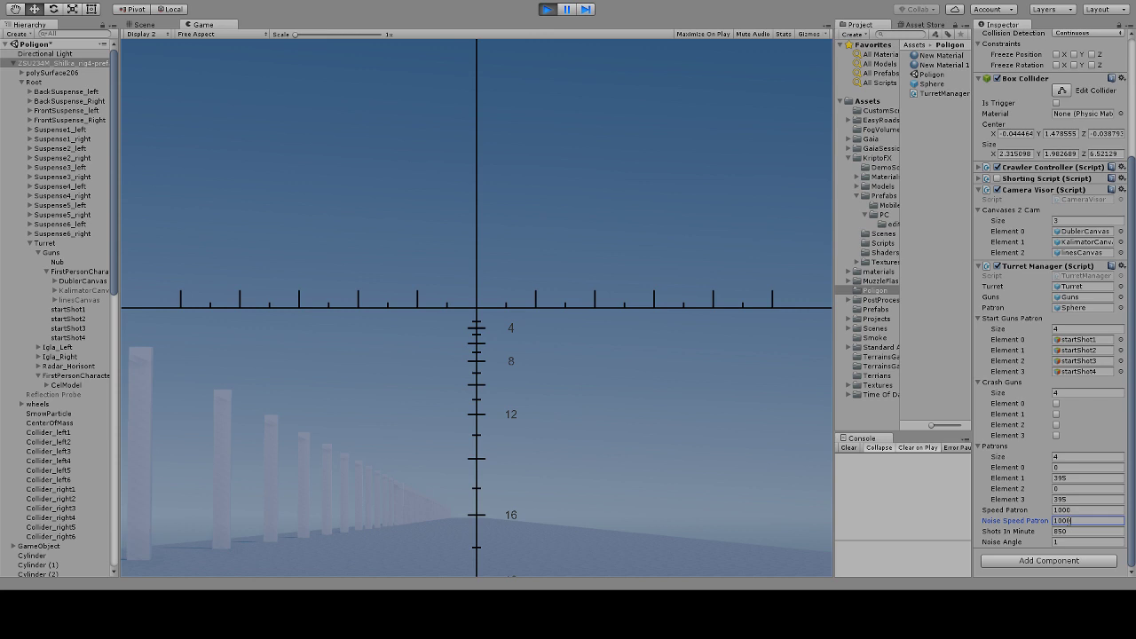
left_click(482, 366)
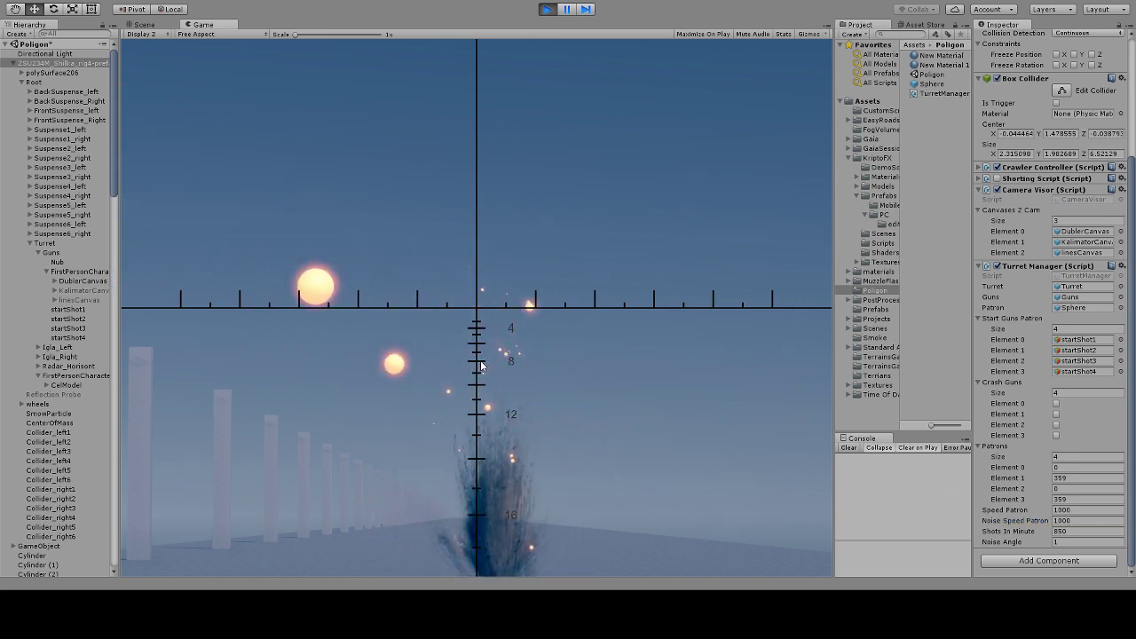
left_click_drag(480, 365, 480, 365)
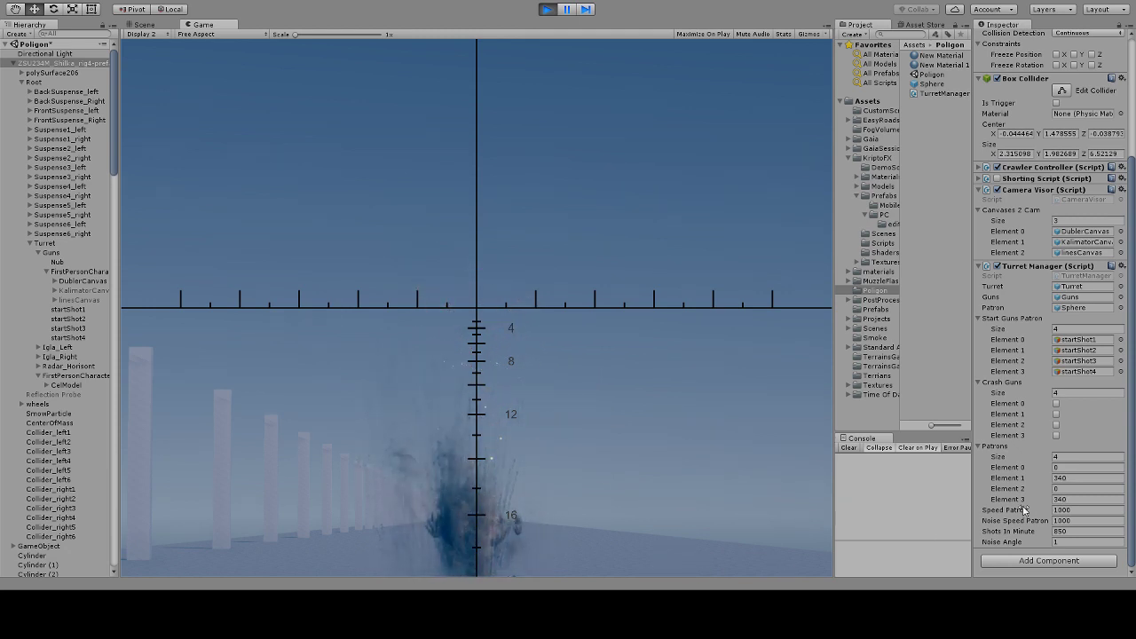
- Set the Patrons Element 0, array Size and Element 2 to 300 each
left_click(1086, 521)
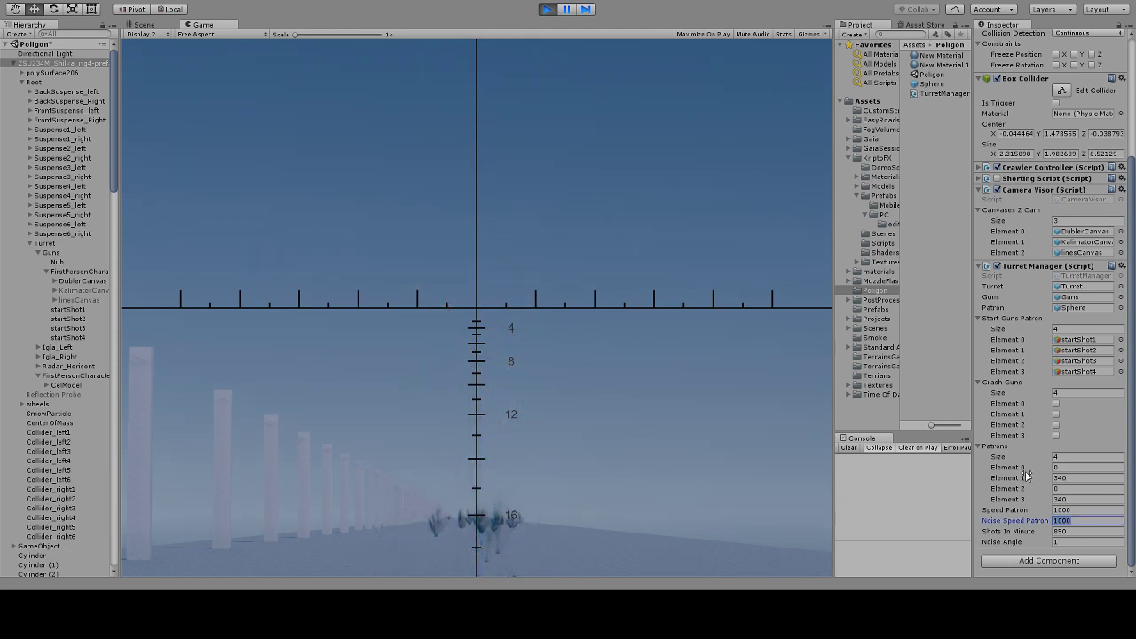
left_click(1063, 467)
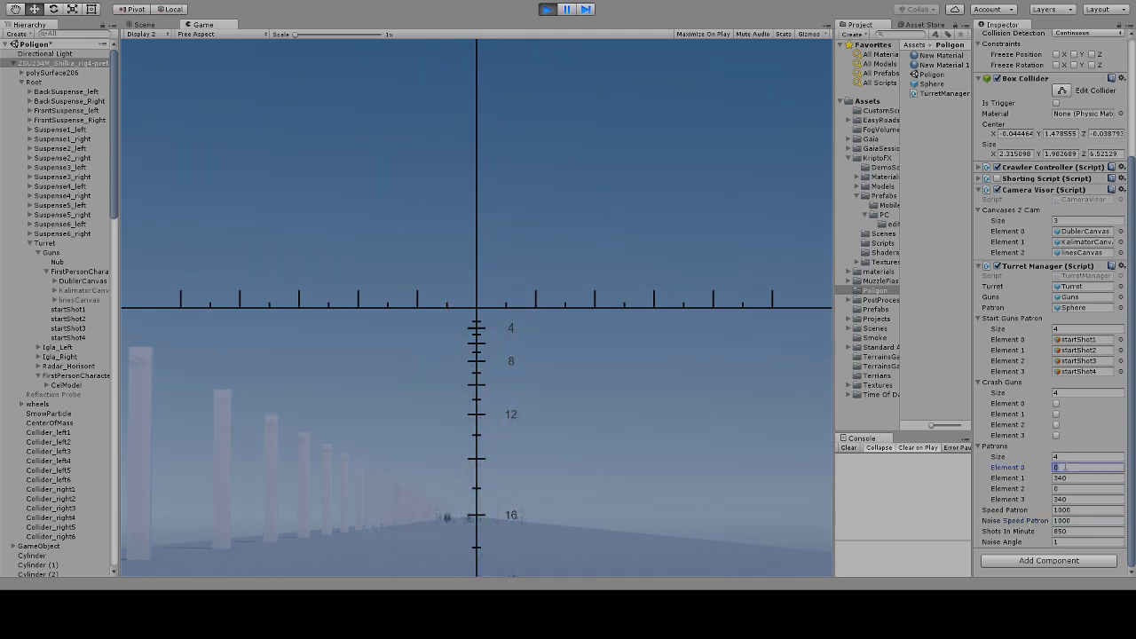
left_click(1068, 456)
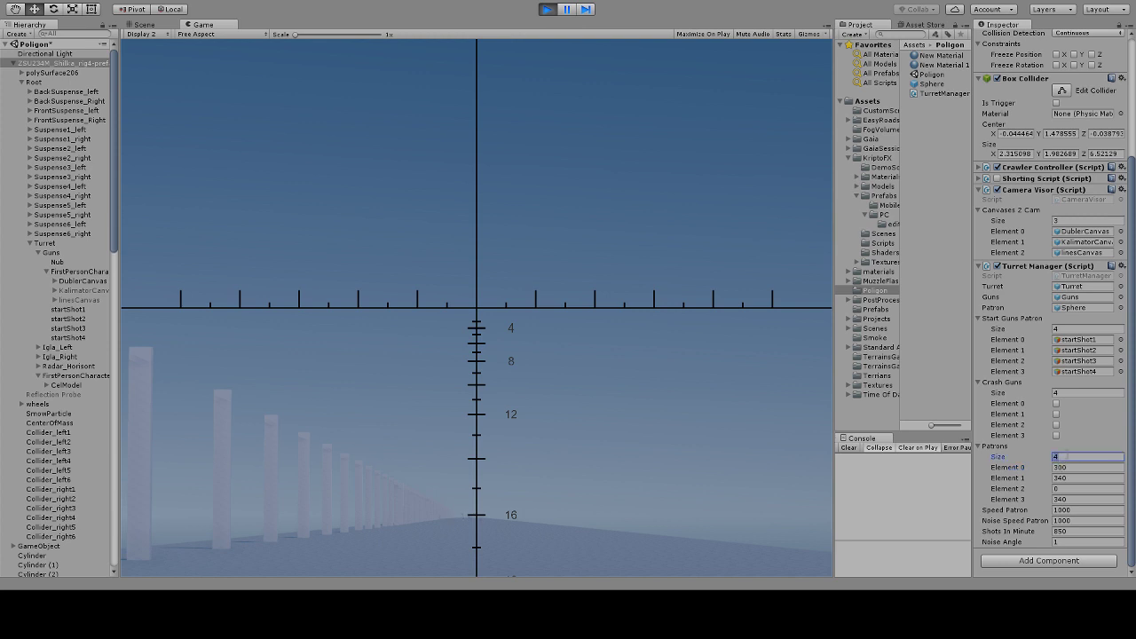
left_click(1069, 489)
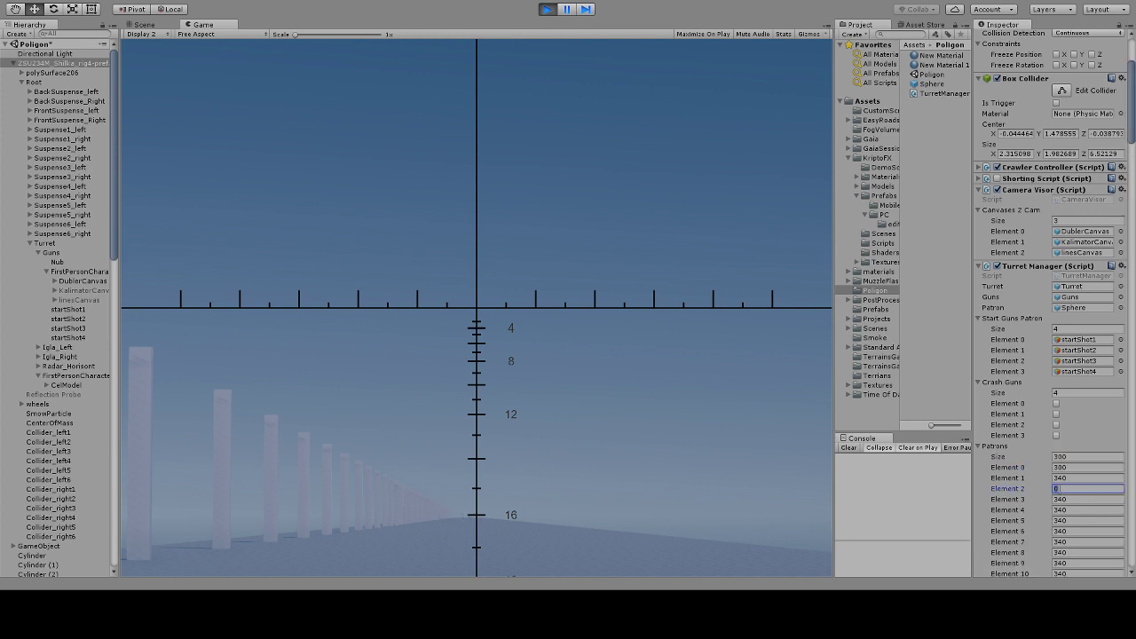
left_click(544, 365)
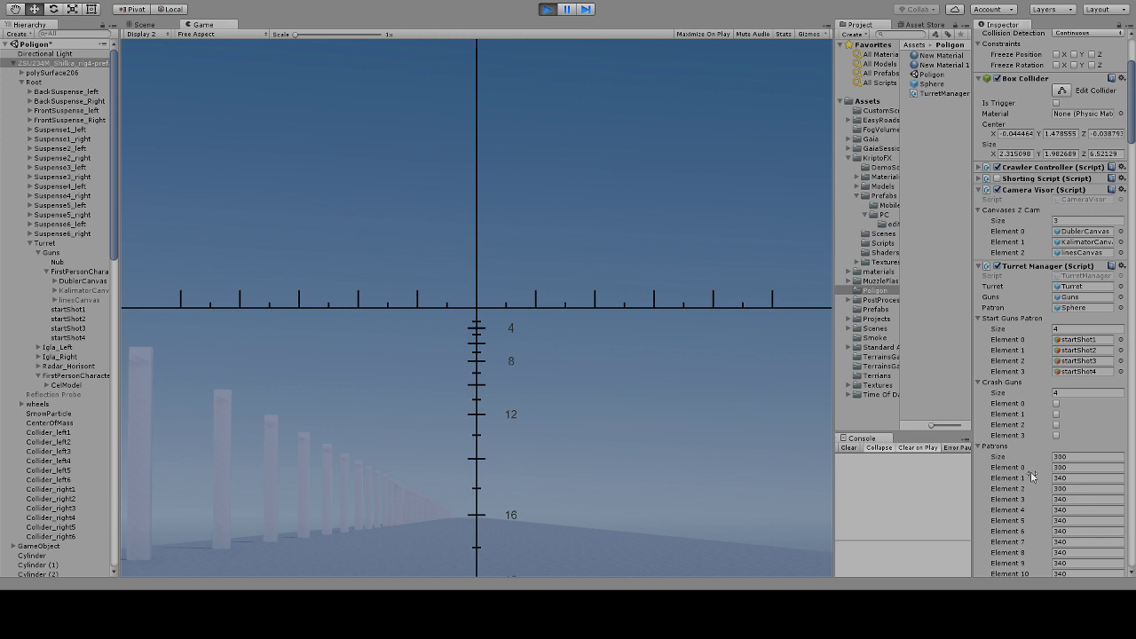
- Set the Patrons array Size back to 4 and test-fire the guns
left_click(1075, 456)
type("4")
key("Return")
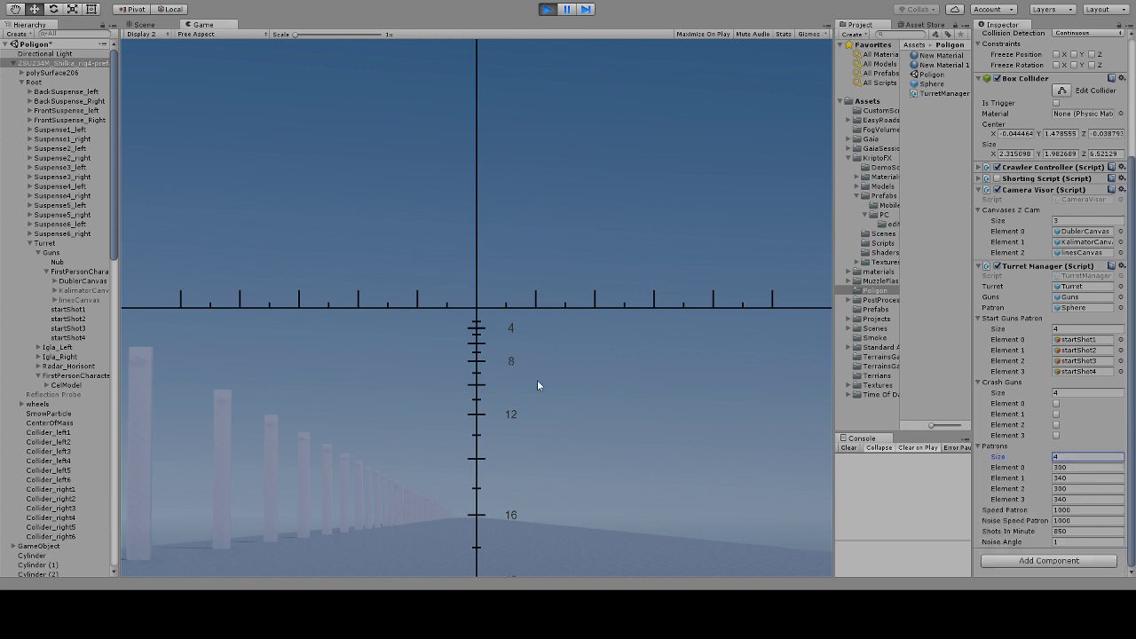
left_click(537, 381)
left_click(536, 381)
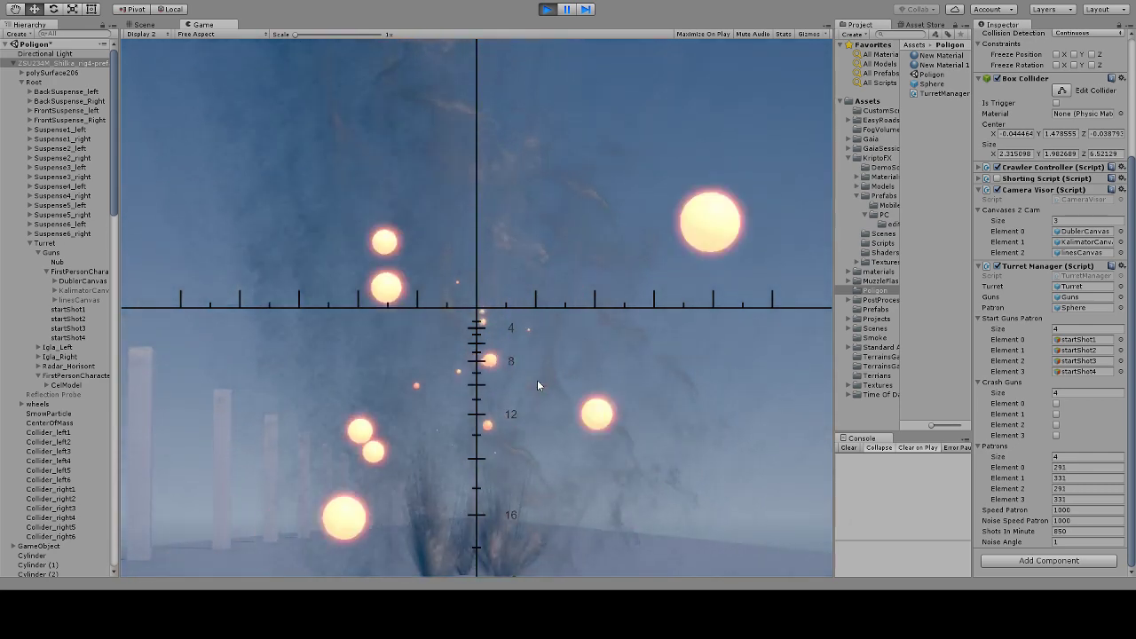
- Set Noise Speed Patron to 25 and fire the guns again
left_click(1076, 521)
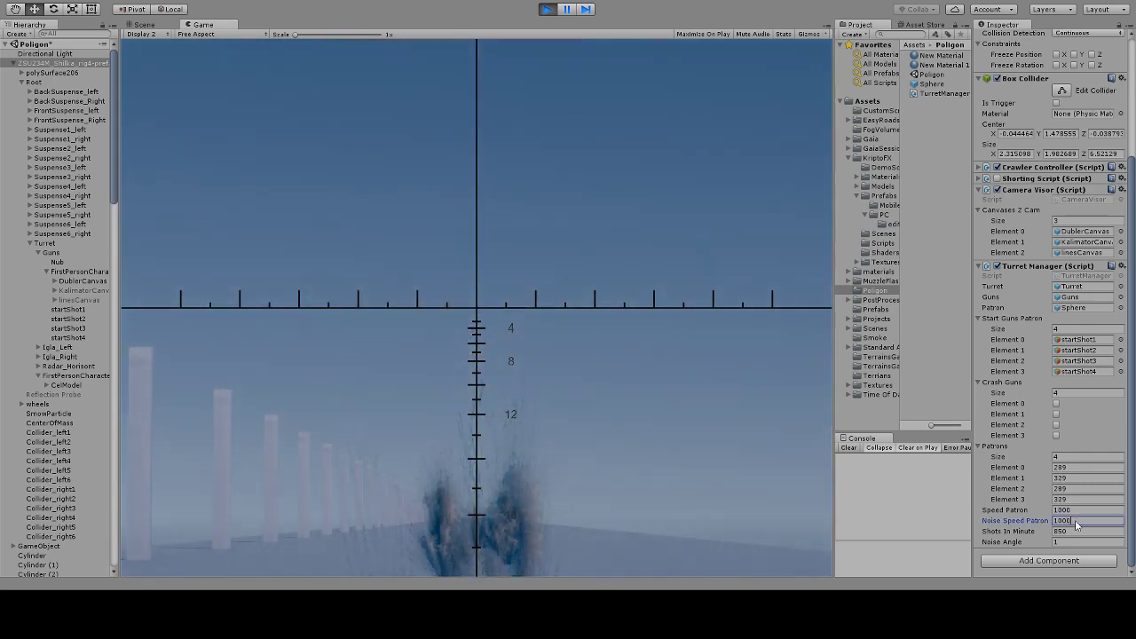
type("25")
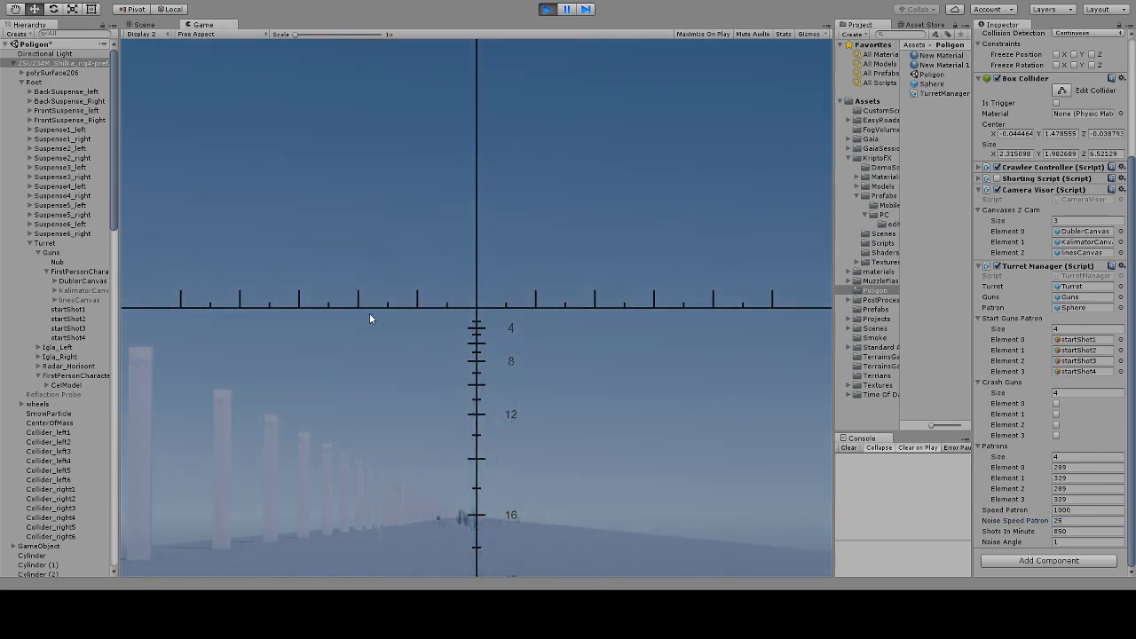
left_click(369, 318)
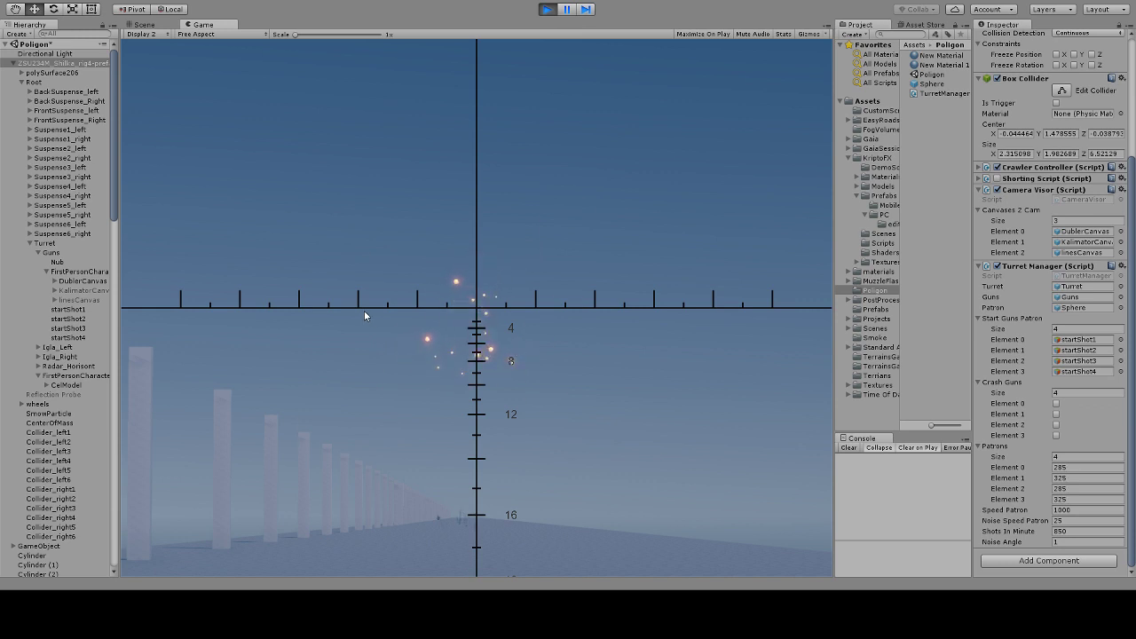
- Test-fire after enabling Crash Guns Element 1, and again with only Crash Guns Element 0 enabled
left_click(1056, 413)
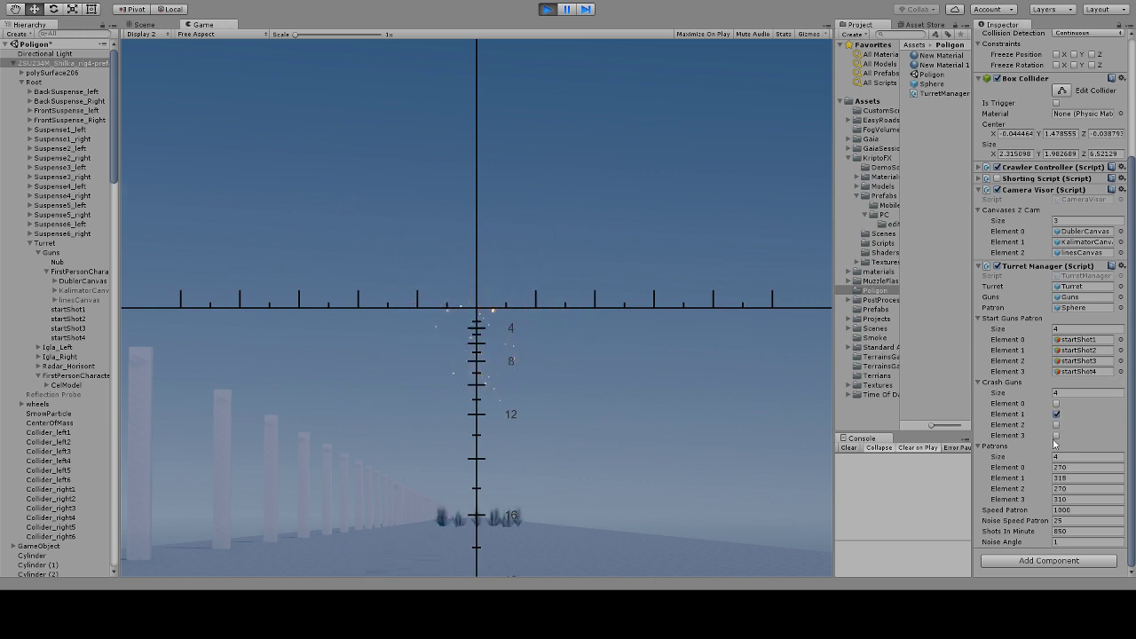
left_click(538, 423)
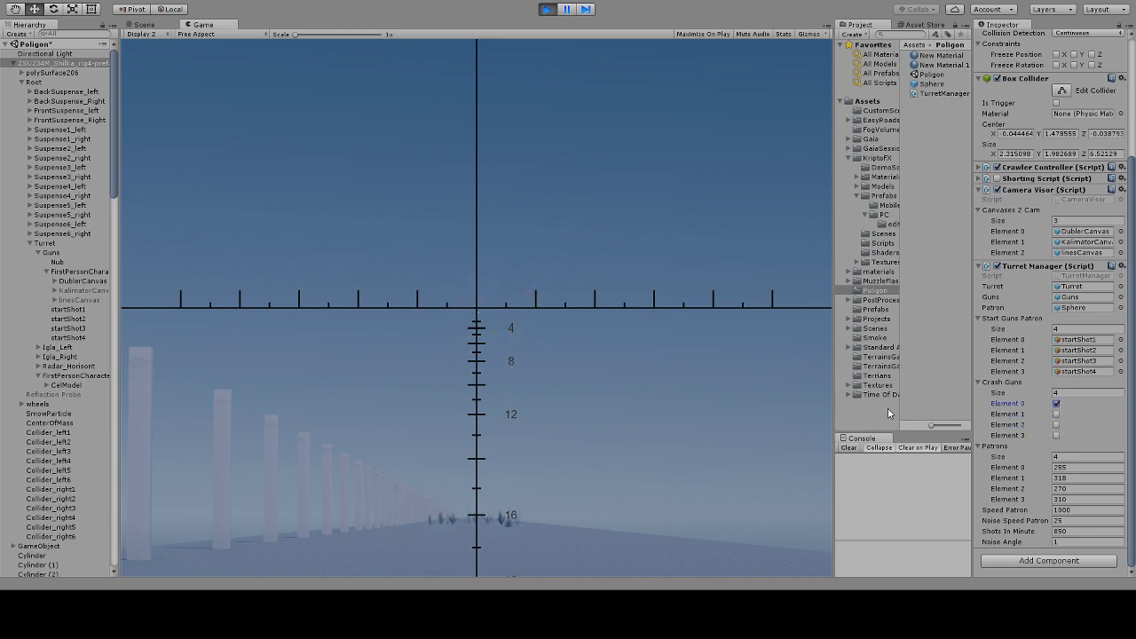
left_click(578, 372)
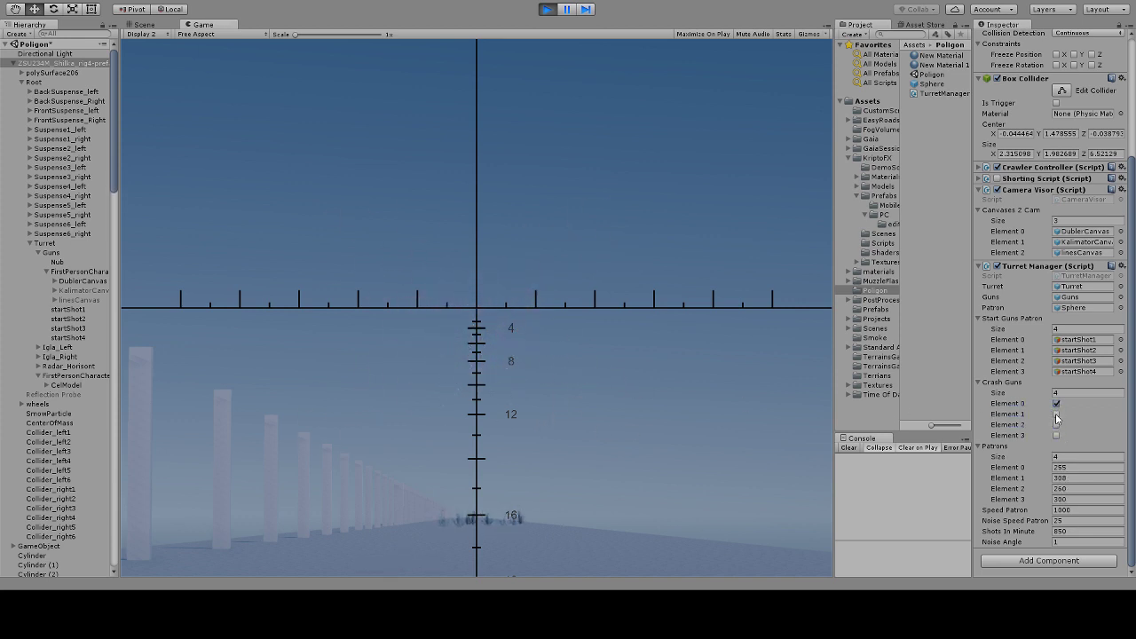
- Enable Crash Guns Element 1 and Element 2 alongside Element 0, test-firing after each change
left_click(532, 394)
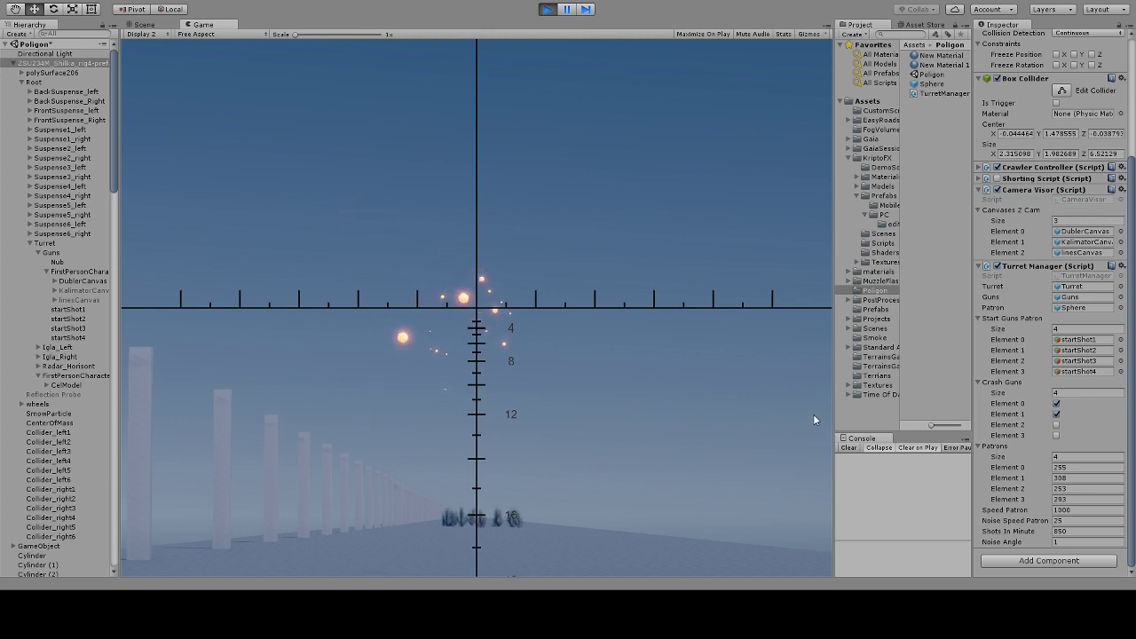
left_click(1035, 426)
left_click(627, 396)
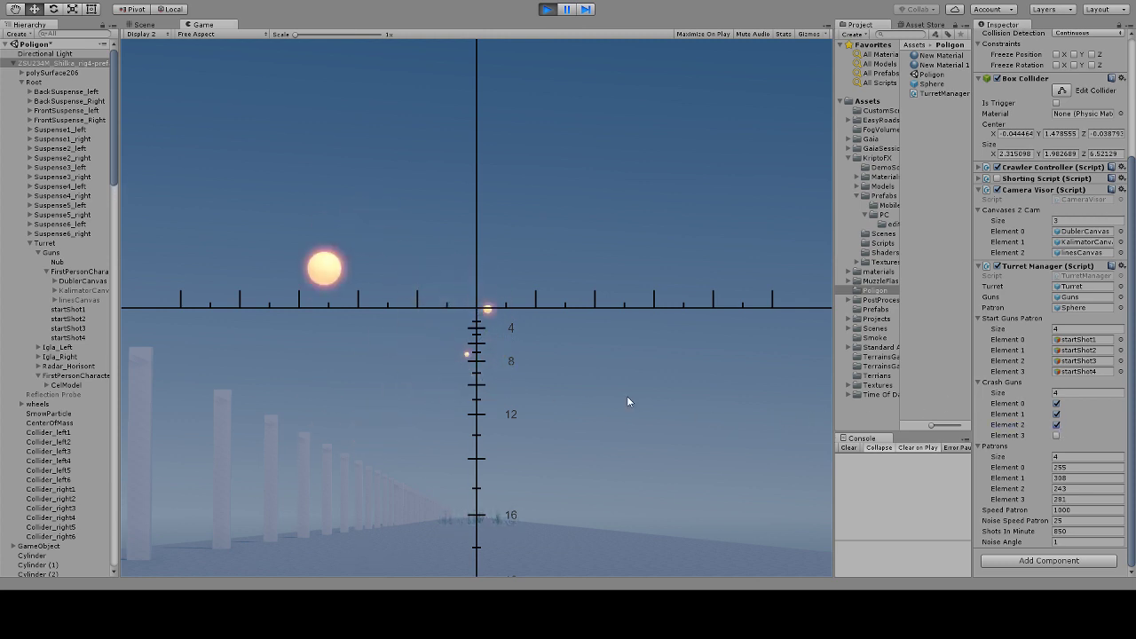
- Test-fire with Crash Guns Elements 0, 1 and 2 enabled, and again with all four Crash Guns elements disabled
left_click(627, 396)
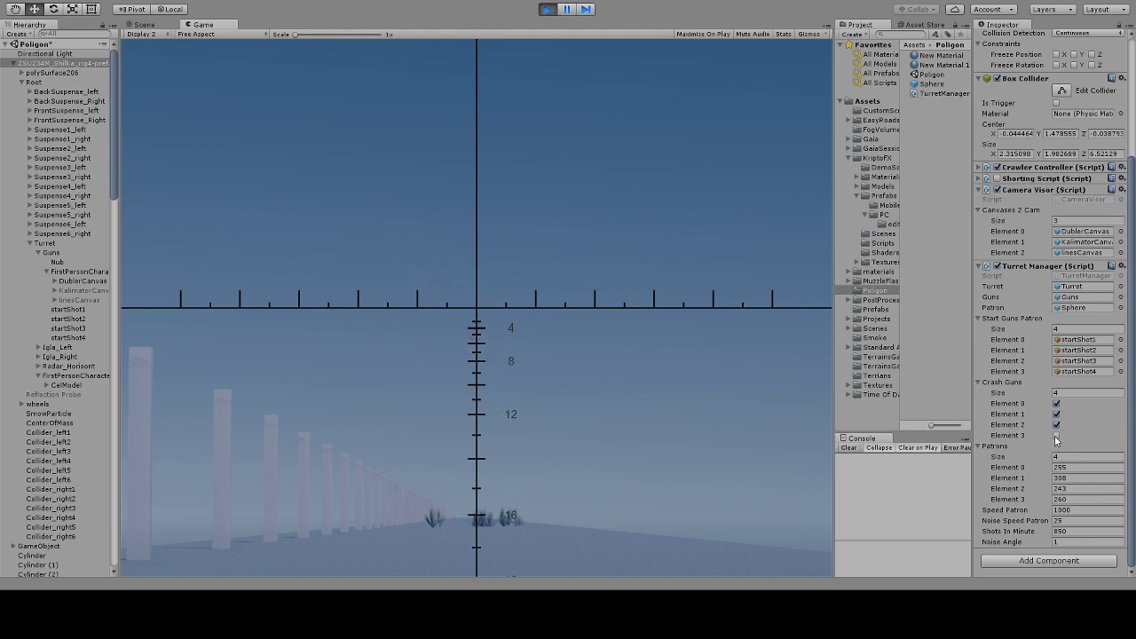
left_click(409, 339)
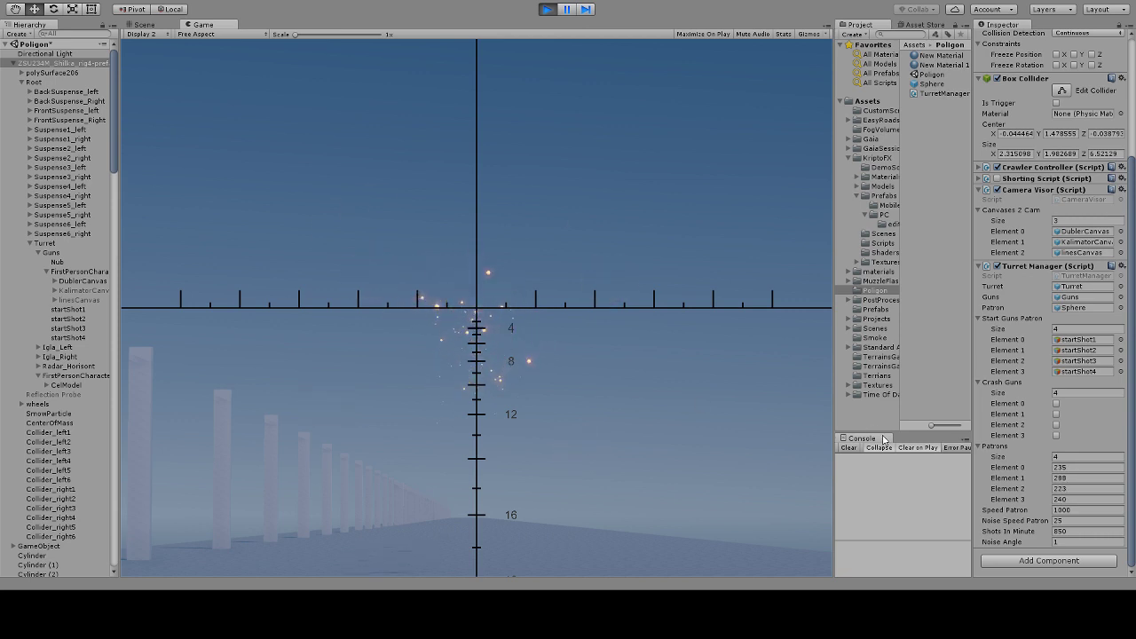
left_click(753, 377)
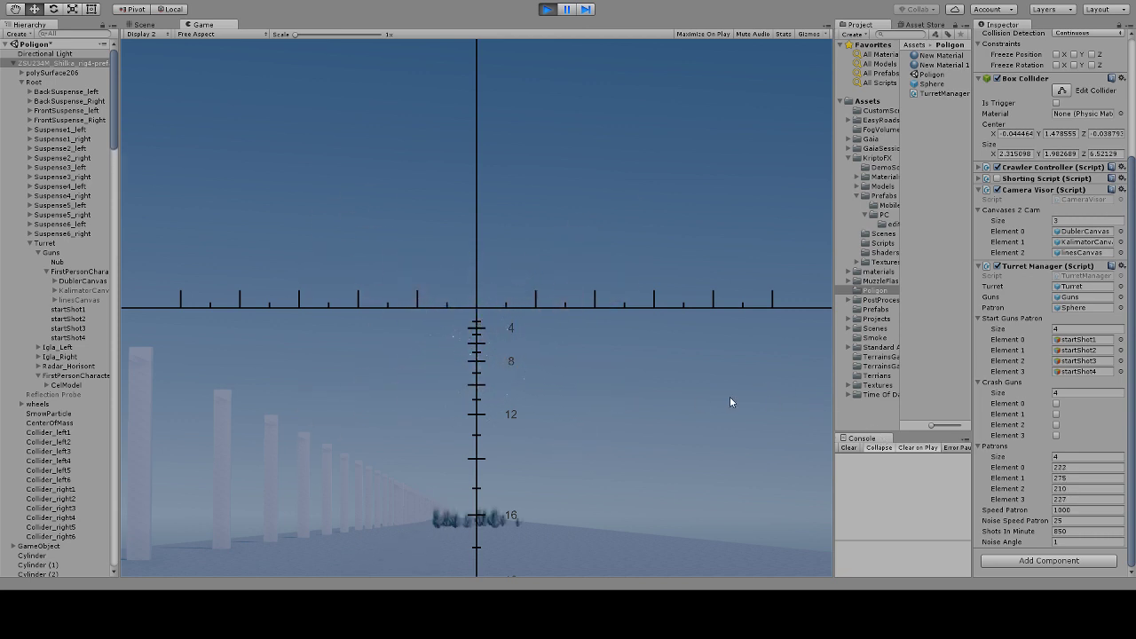
- Turn the turret across the row of pillars and raise it toward the sky, firing bursts through the graduated crosshair sight
left_click(730, 397)
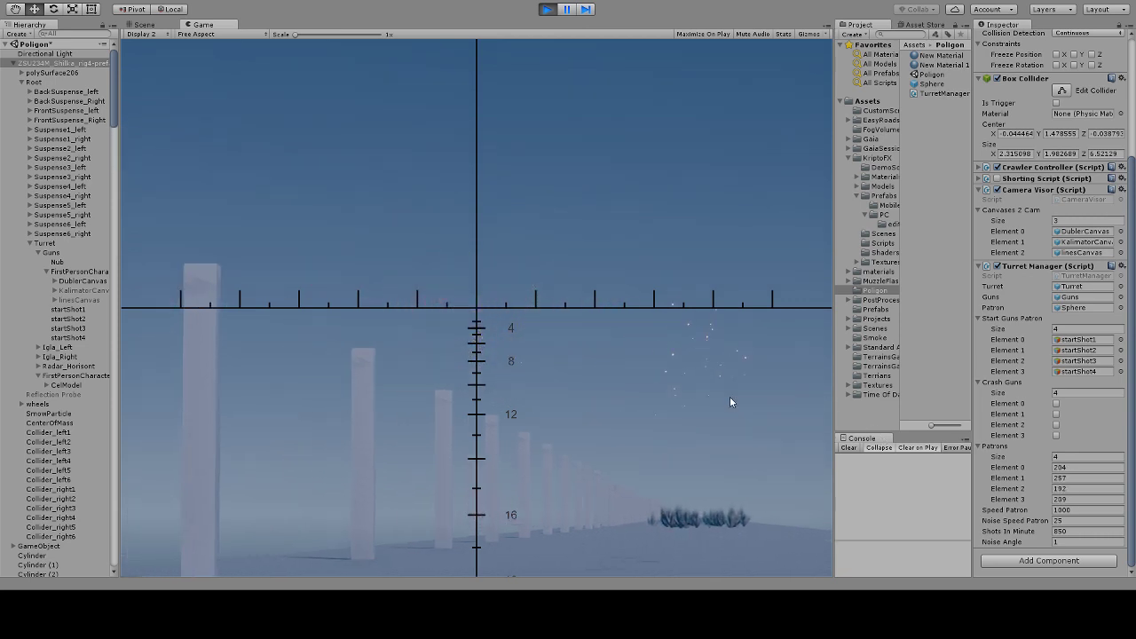
left_click(730, 396)
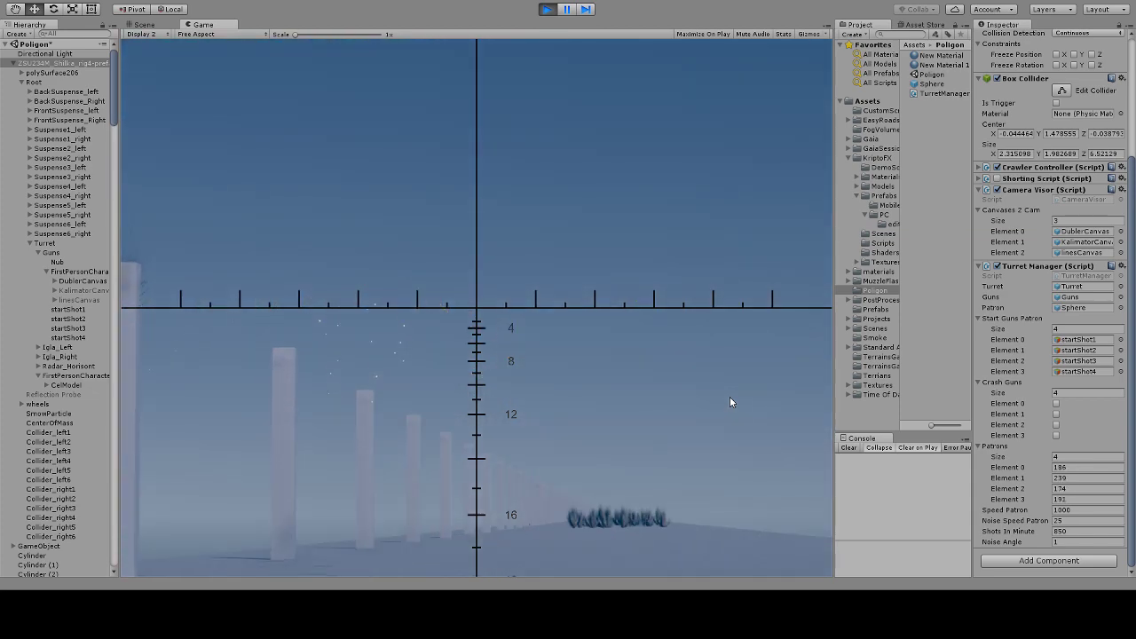
left_click(730, 397)
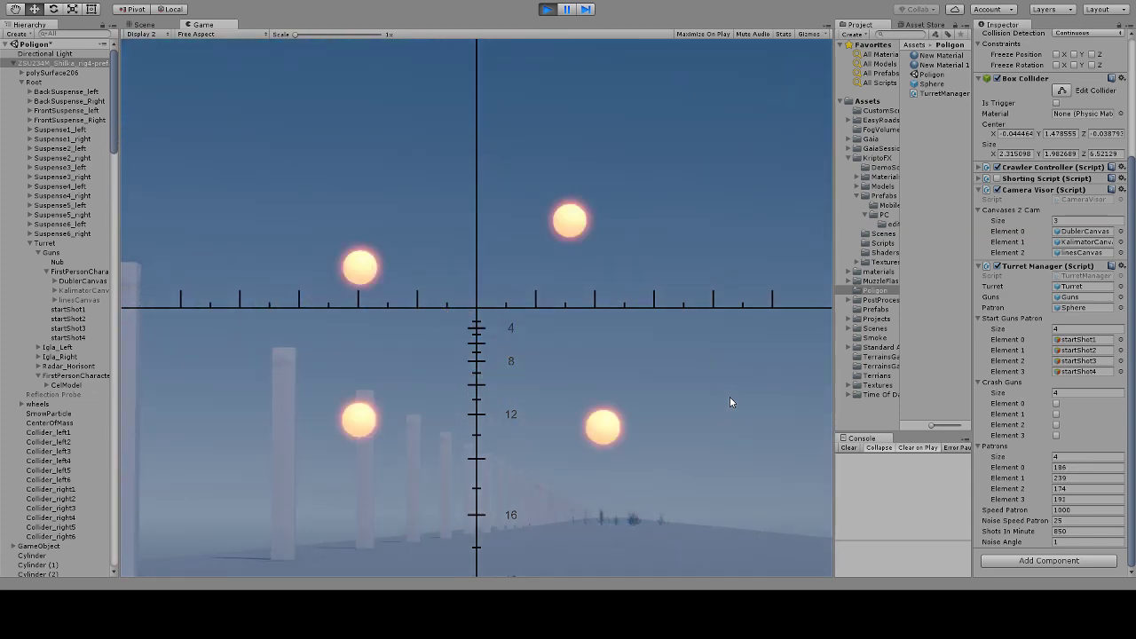
left_click(729, 397)
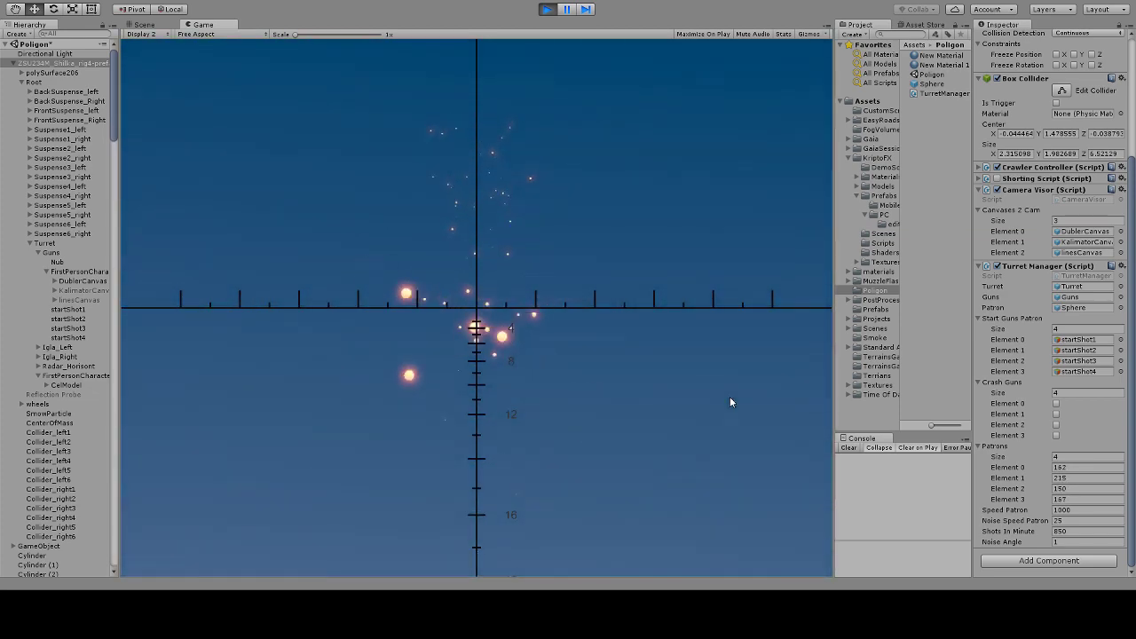
- Switch to the ring sight and fire repeated bursts into the sky to examine the shot spread
left_click(730, 397)
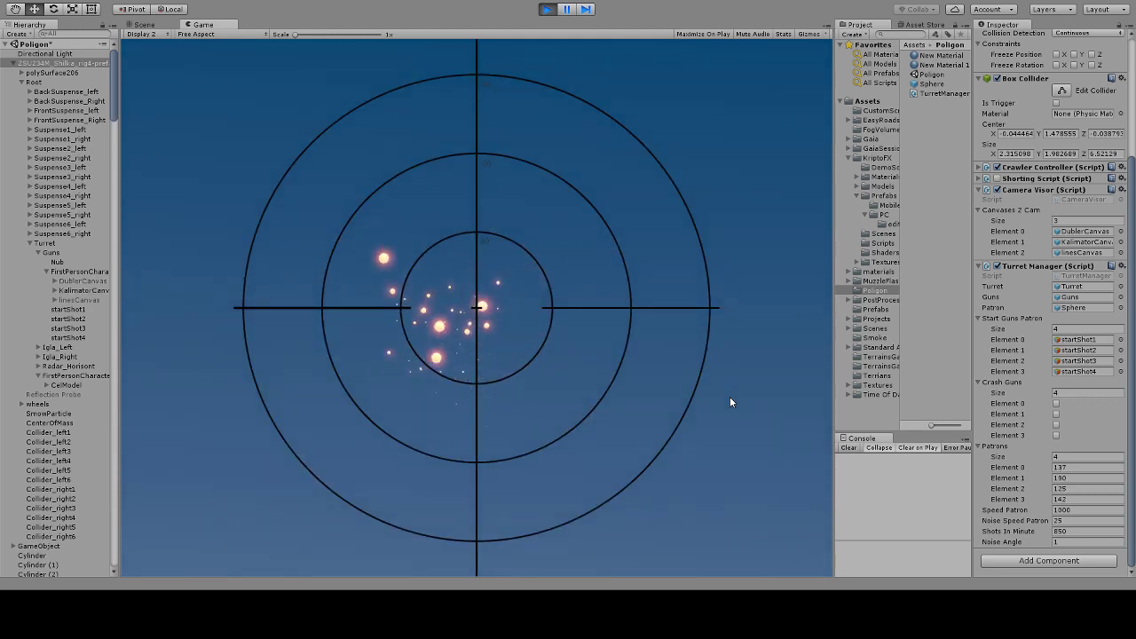
left_click(729, 402)
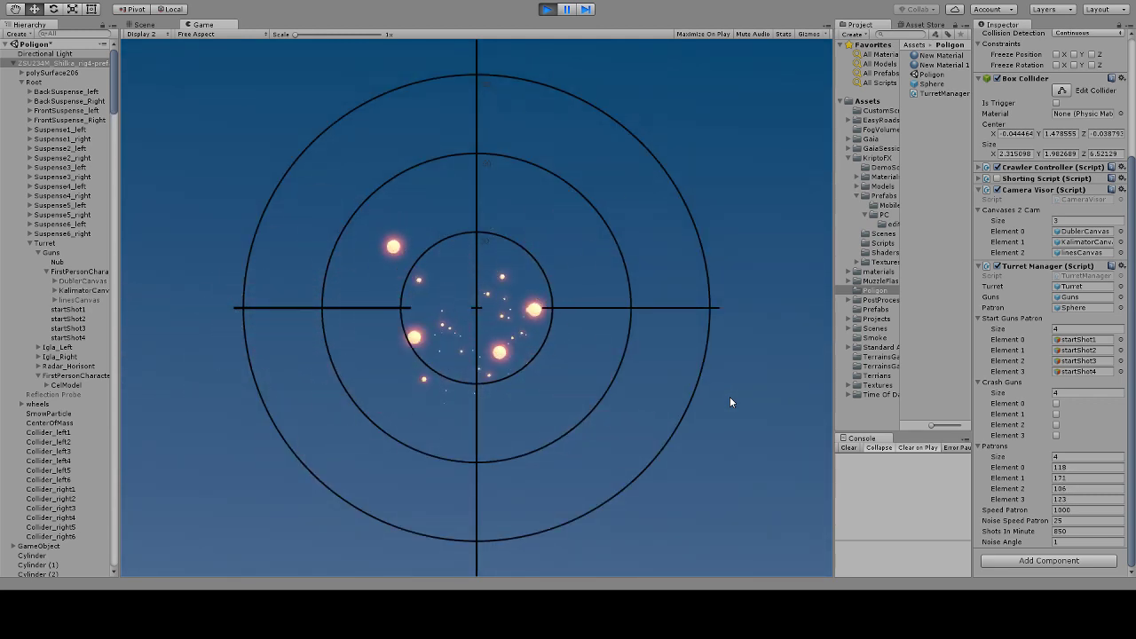
left_click(729, 402)
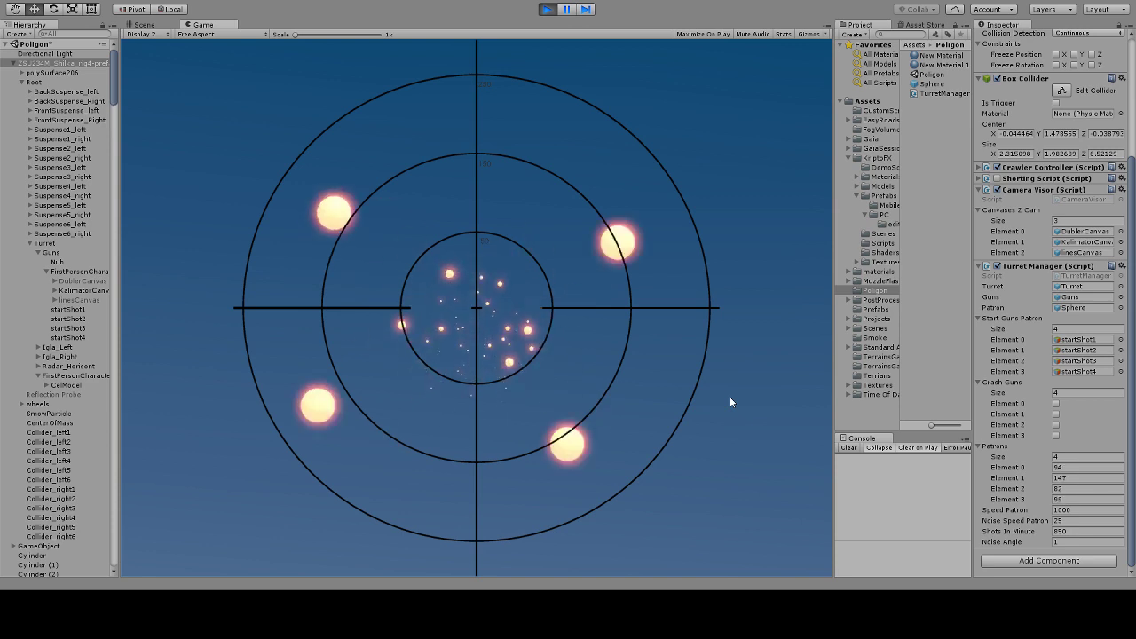
left_click(730, 402)
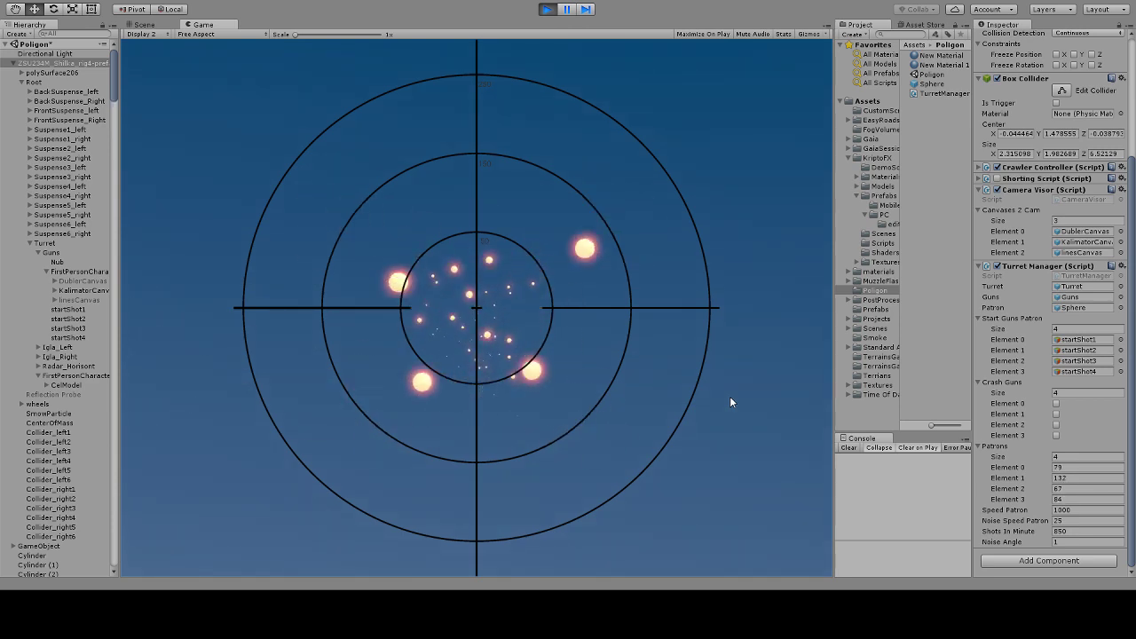
left_click(731, 399)
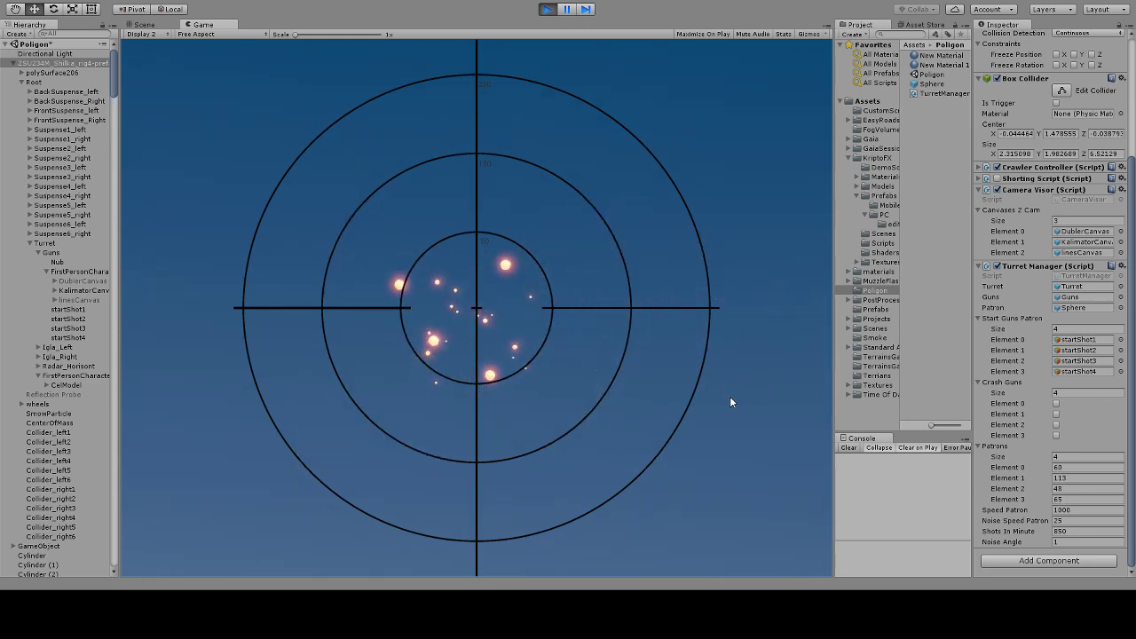
left_click(731, 402)
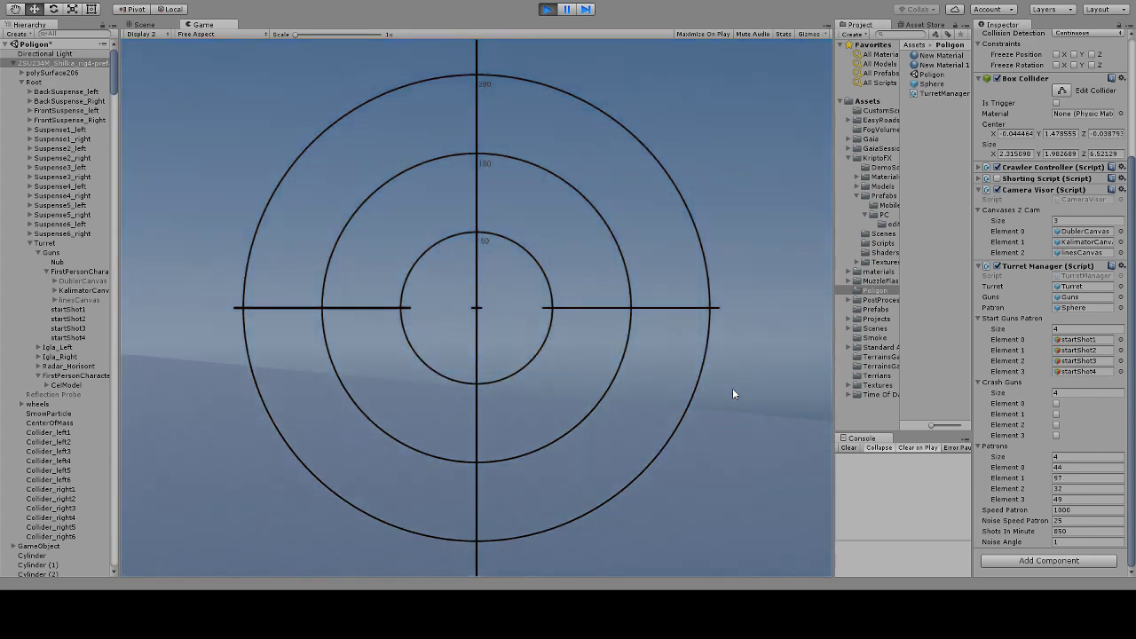
- Lower the turret to the horizon and fire past the pillars through the ring sight
left_click(733, 394)
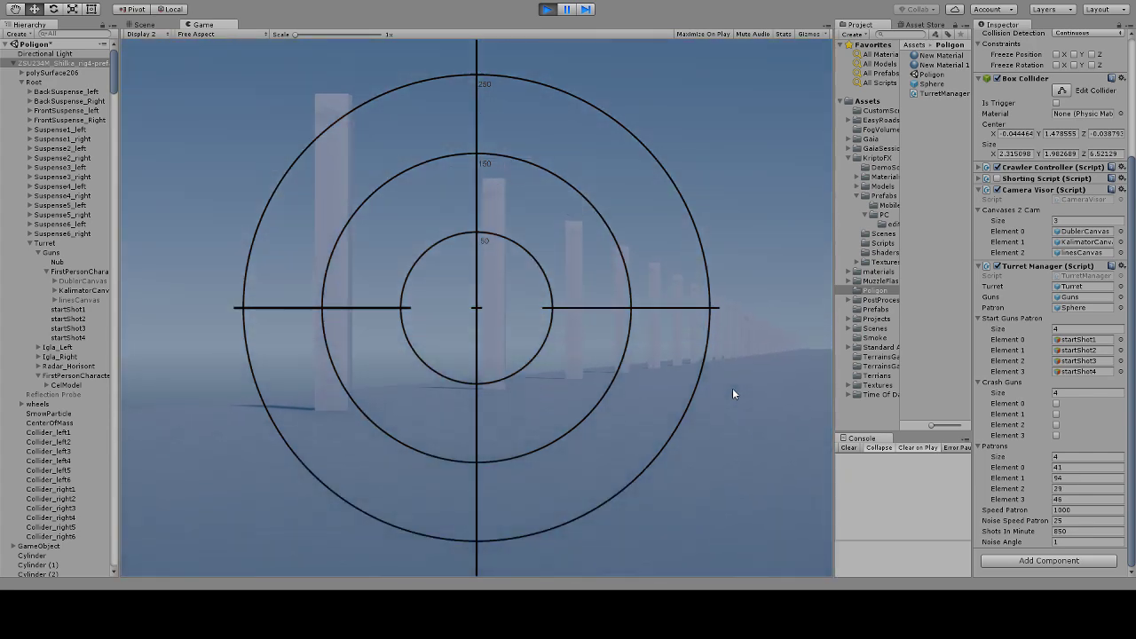
left_click(733, 390)
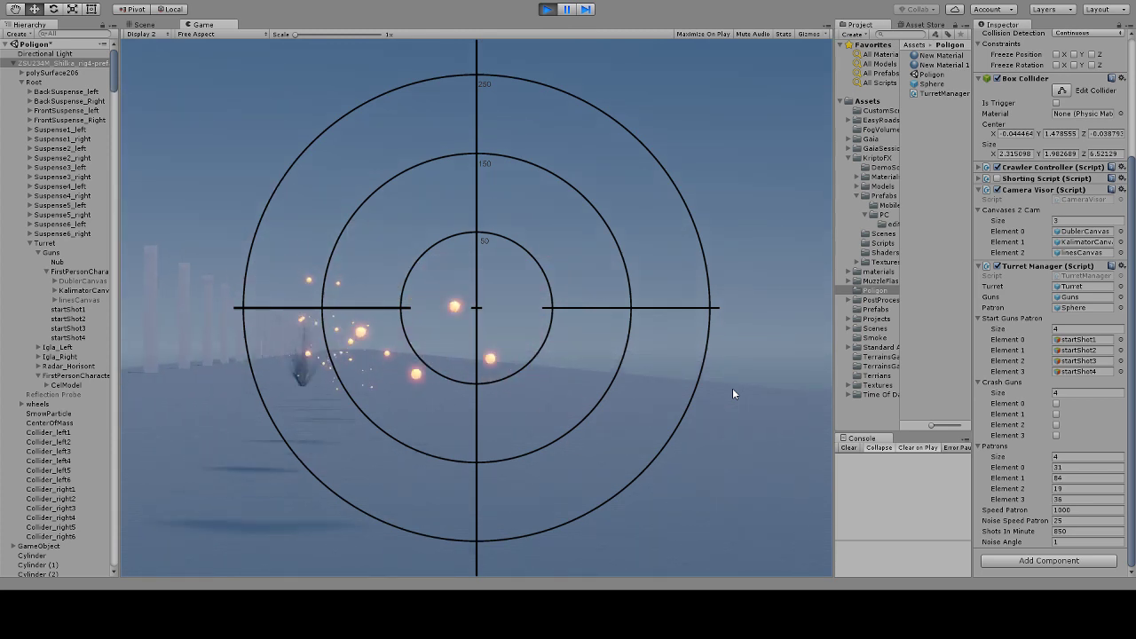
left_click(733, 394)
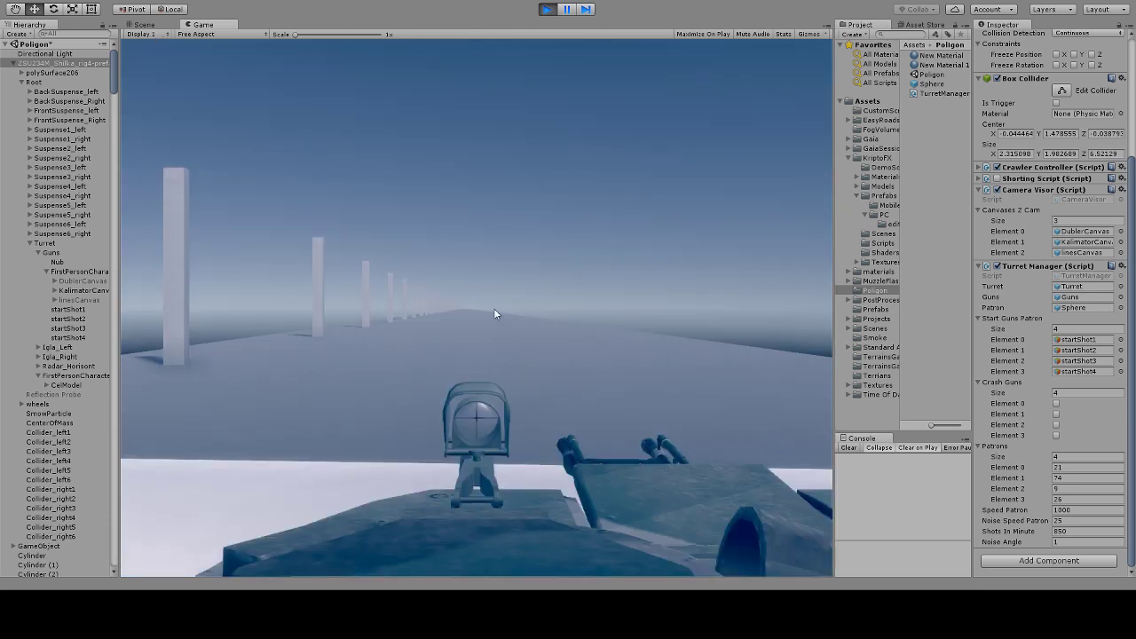
- Show Display 1 and fire the guns along the pillars, turning the turret, until every gun's ammunition runs out
left_click(494, 309)
key("d")
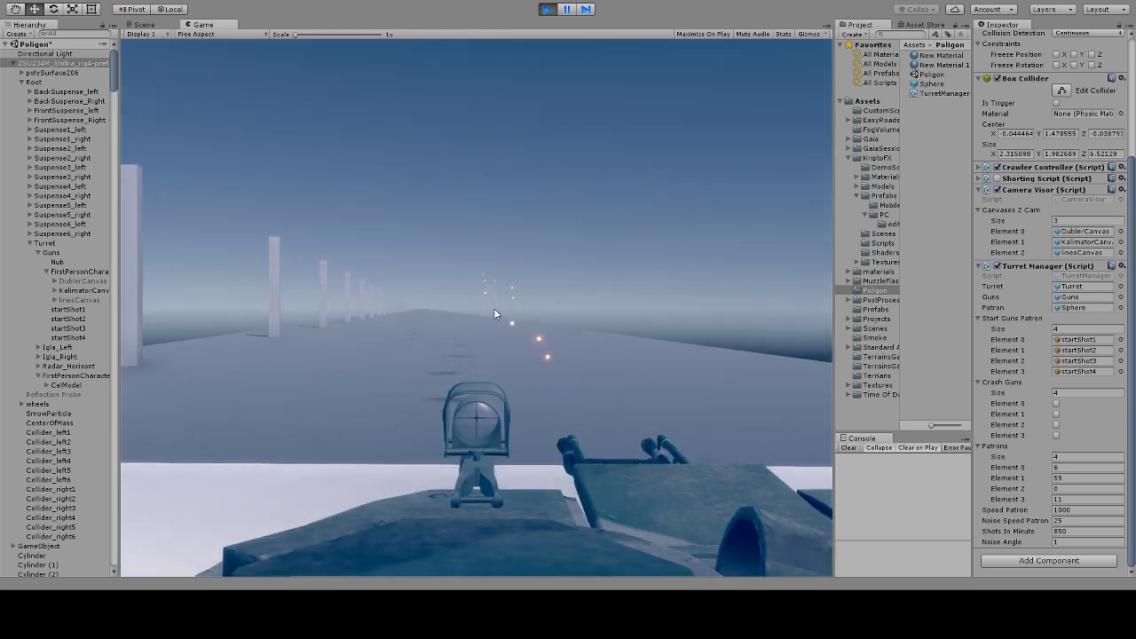
key("a")
left_click_drag(494, 310, 495, 311)
key("d")
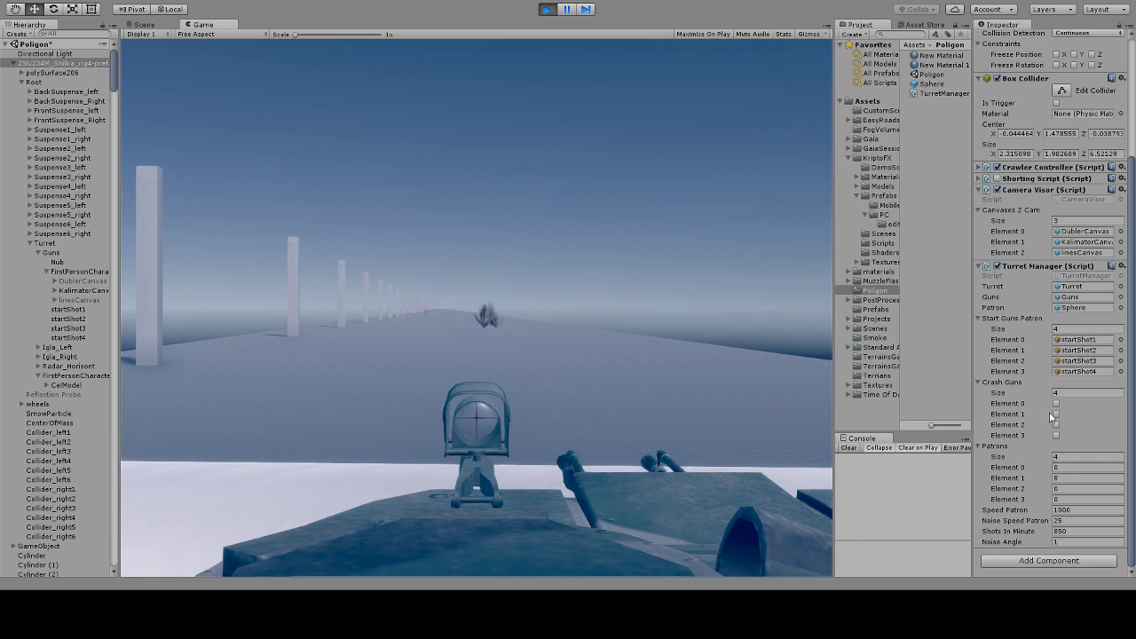
- Set Patrons Element 0 to Element 3 to 500 each and test-fire while turning the turret
left_click(1065, 467)
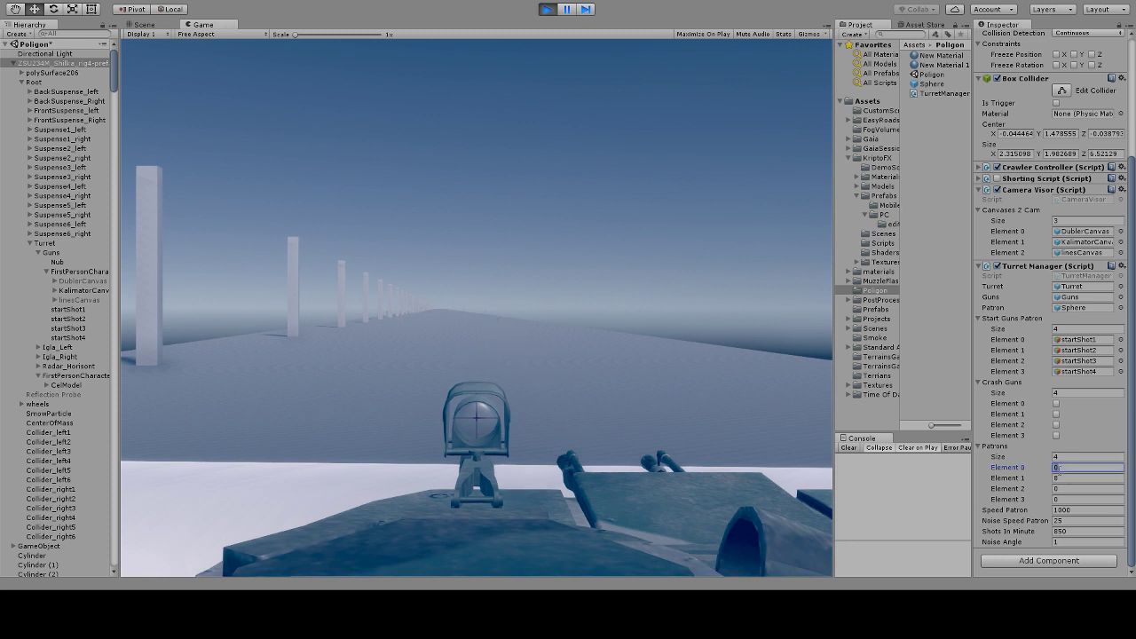
left_click_drag(574, 308, 573, 308)
key("Tab")
type("5")
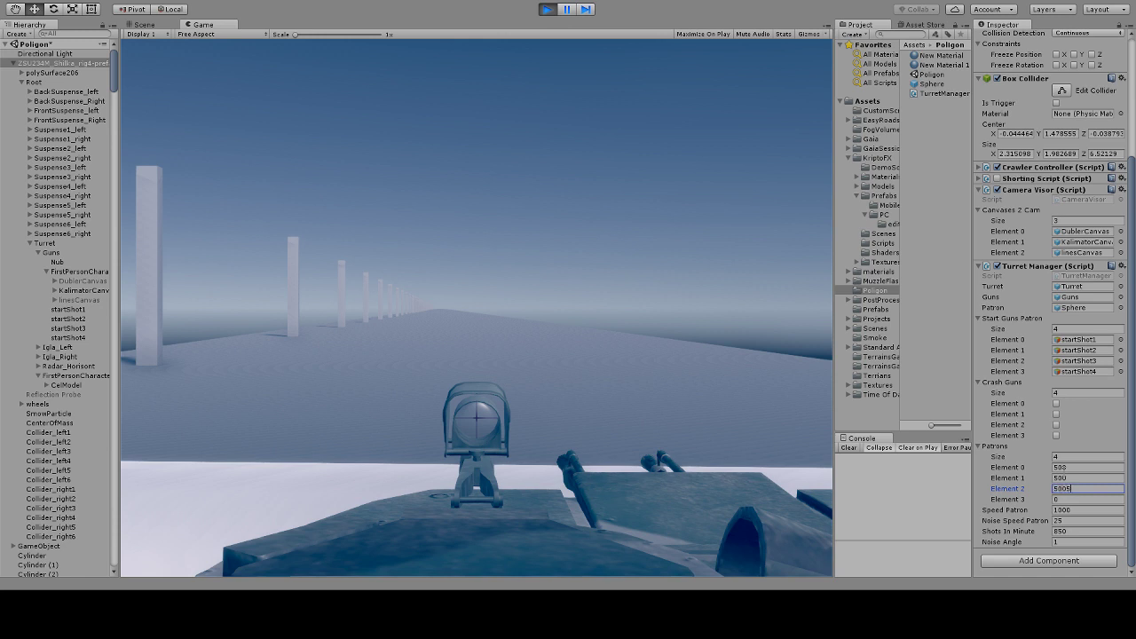
key("Tab")
left_click(645, 293)
key("space")
left_click_drag(644, 294, 646, 302)
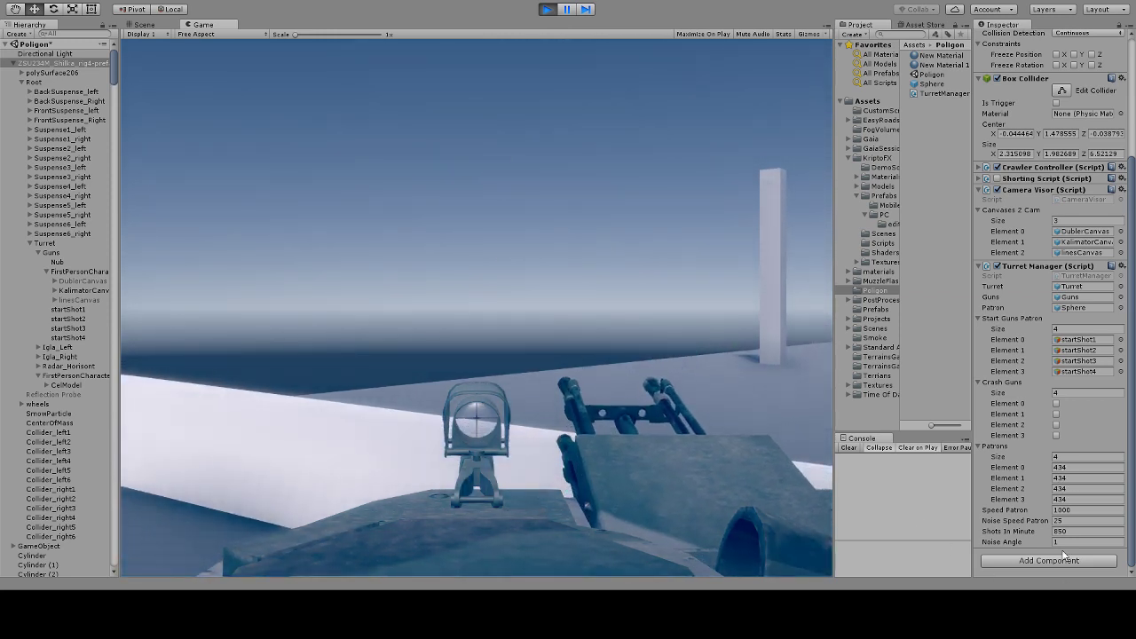
- Set Noise Angle to 5 and test-fire the guns
key("Tab")
left_click_drag(561, 272, 562, 271)
left_click(1098, 541)
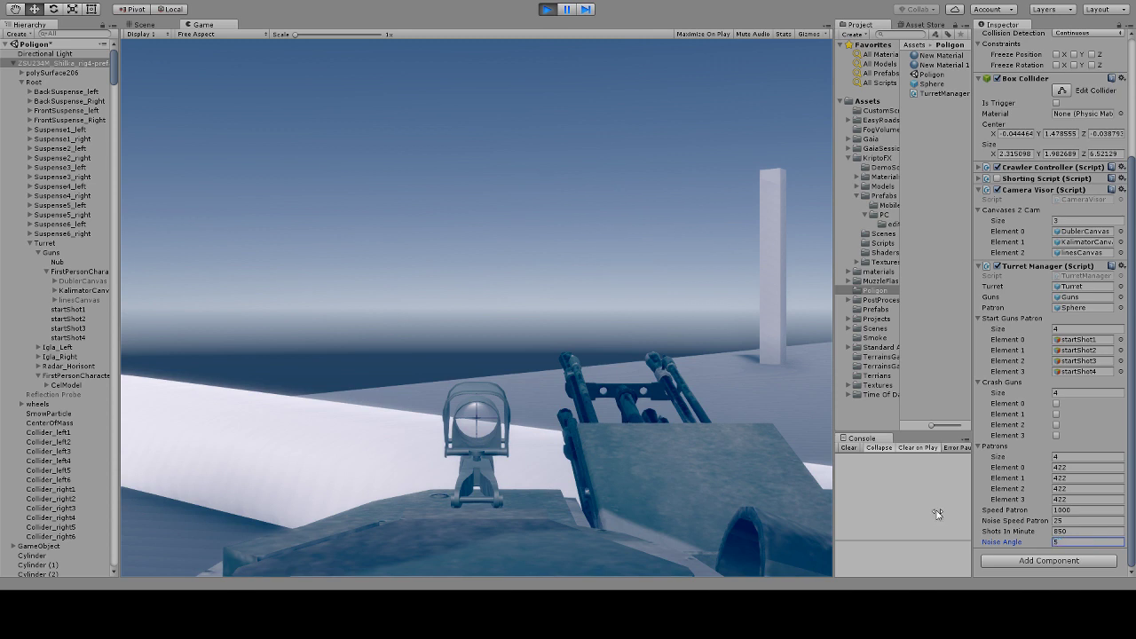
left_click_drag(405, 317, 405, 318)
left_click_drag(568, 294, 549, 289)
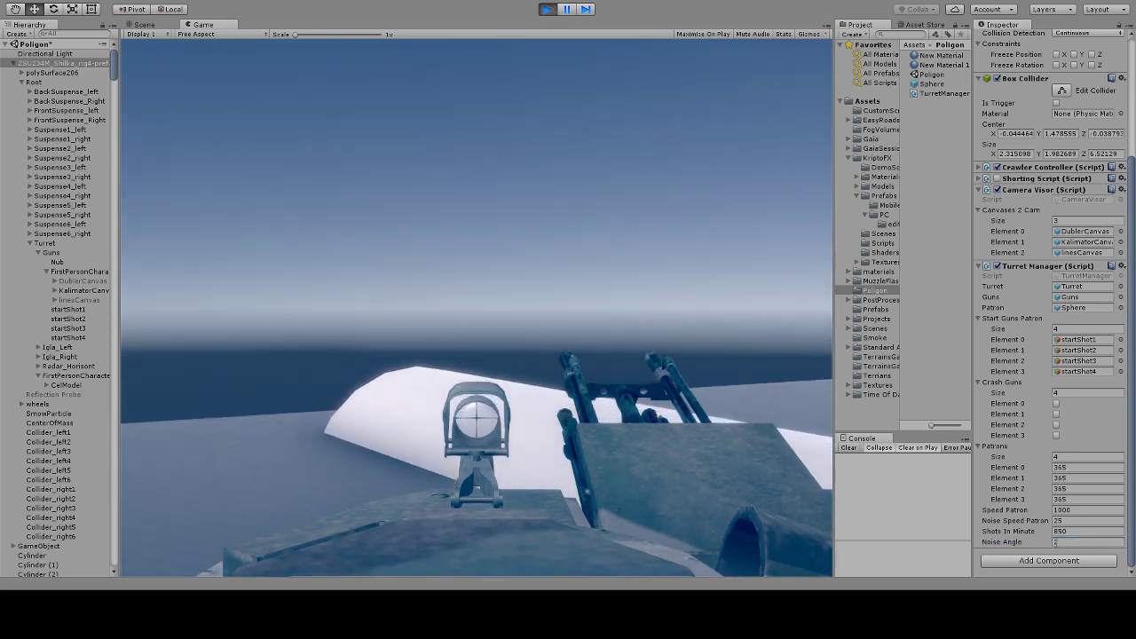
- Set Noise Angle to 2 and fire the guns again
left_click_drag(508, 203, 627, 290)
left_click_drag(655, 338, 655, 348)
left_click(657, 349)
left_click(1068, 521)
- Enable Crash Guns Element 0, Element 1 and Element 2, and test-fire the one working gun
left_click(1057, 403)
left_click(1056, 414)
left_click(1057, 424)
left_click(636, 390)
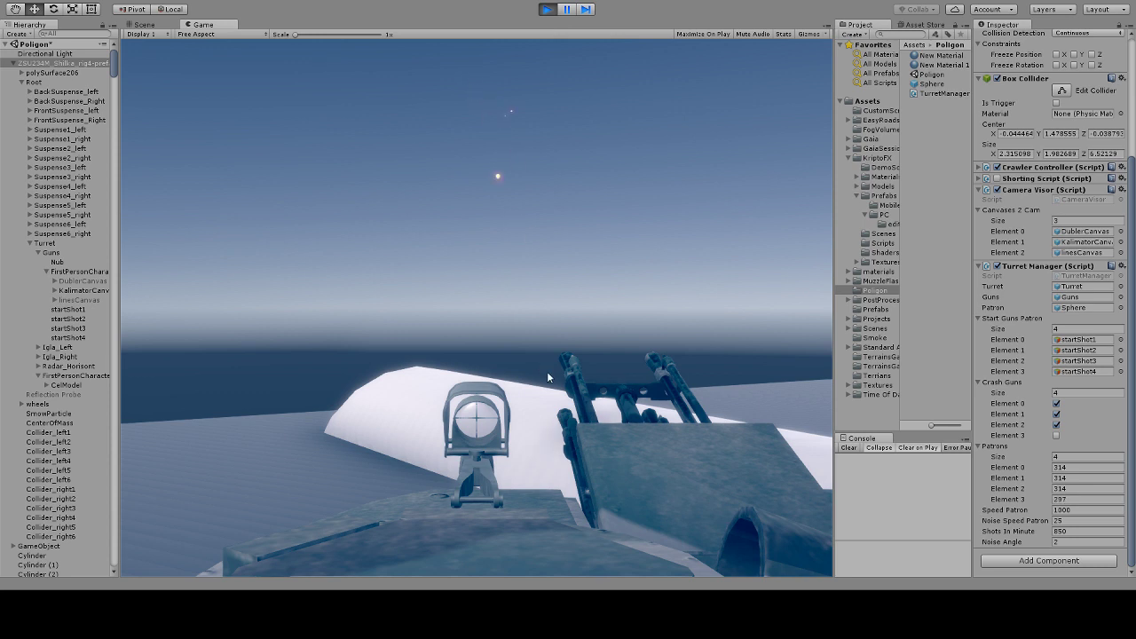
- Disable Crash Guns Element 0, enable Elements 1, 2 and 3, and test-fire the turret
left_click(1056, 425)
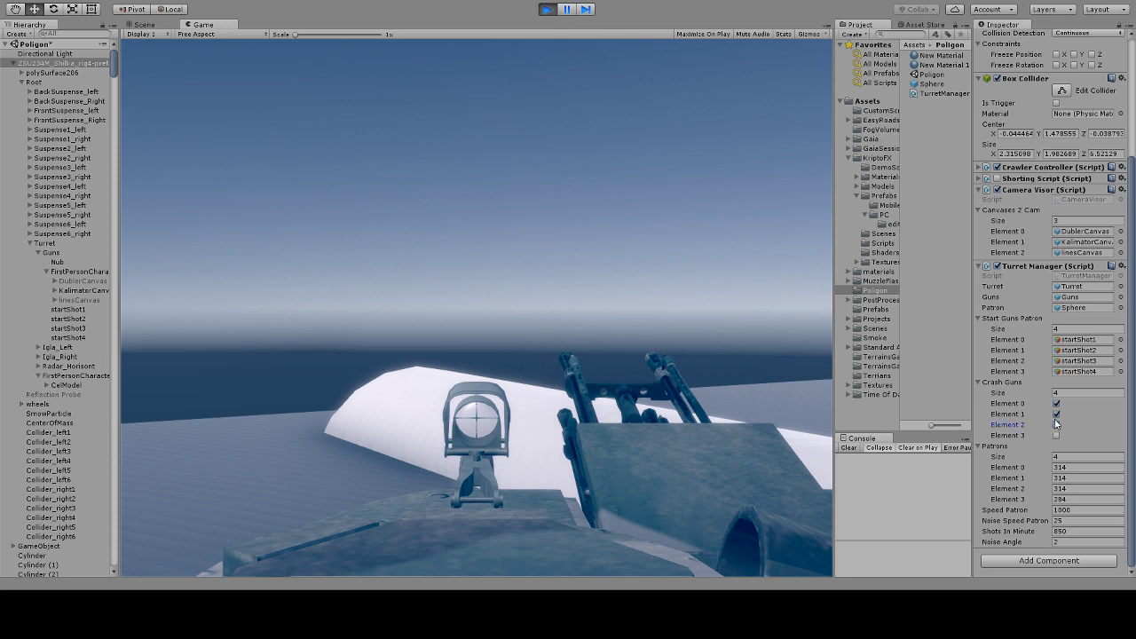
left_click(1056, 414)
left_click(1056, 402)
left_click(1057, 436)
left_click(1057, 414)
left_click(1055, 425)
left_click_drag(688, 385, 581, 396)
- Disable the remaining Crash Guns elements, test-fire all four guns and exit Play mode
left_click(1055, 425)
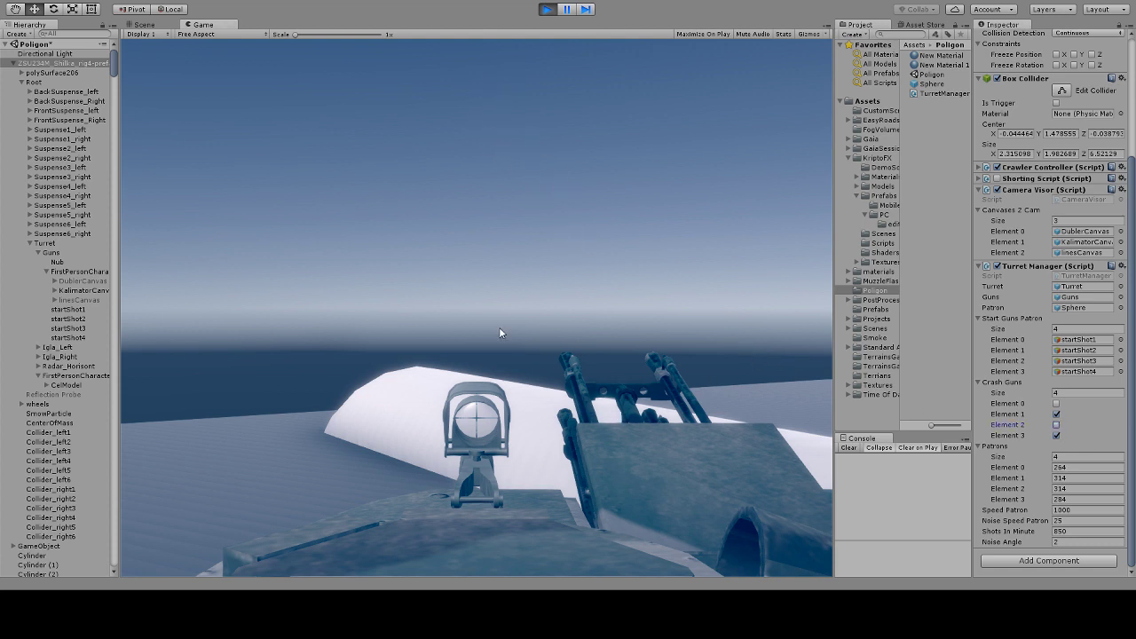
left_click(1056, 435)
left_click(1055, 414)
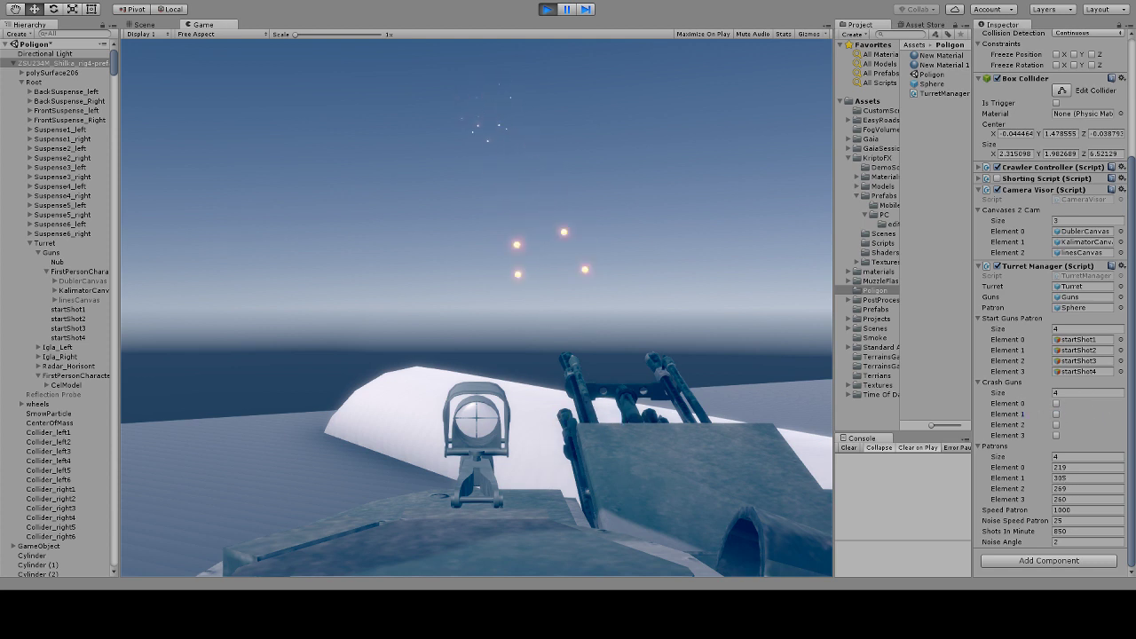
left_click(548, 9)
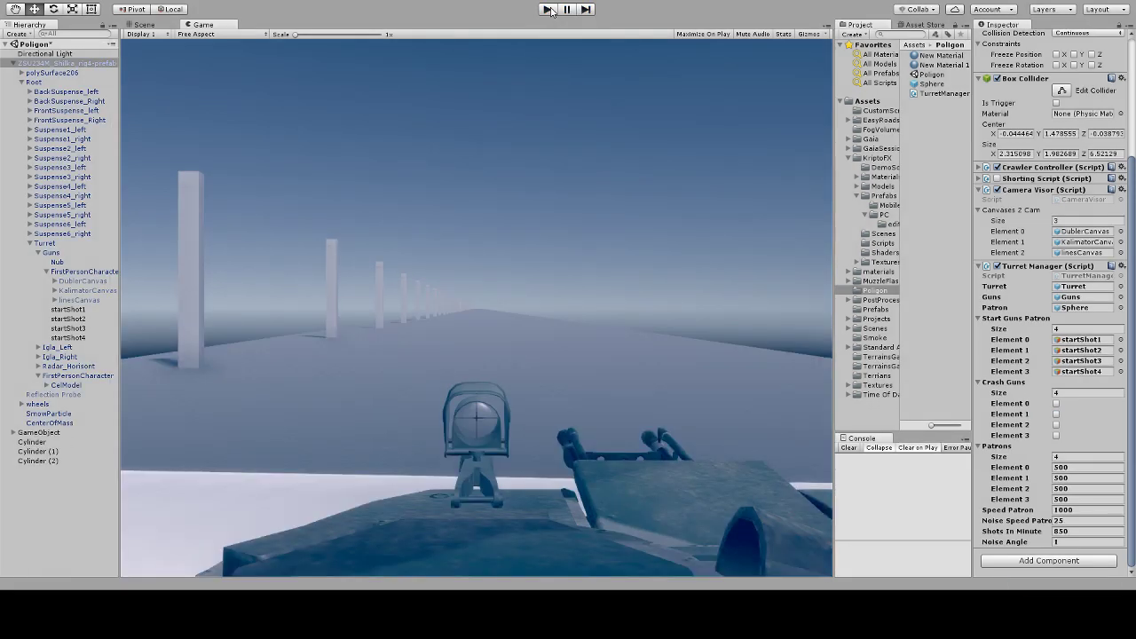